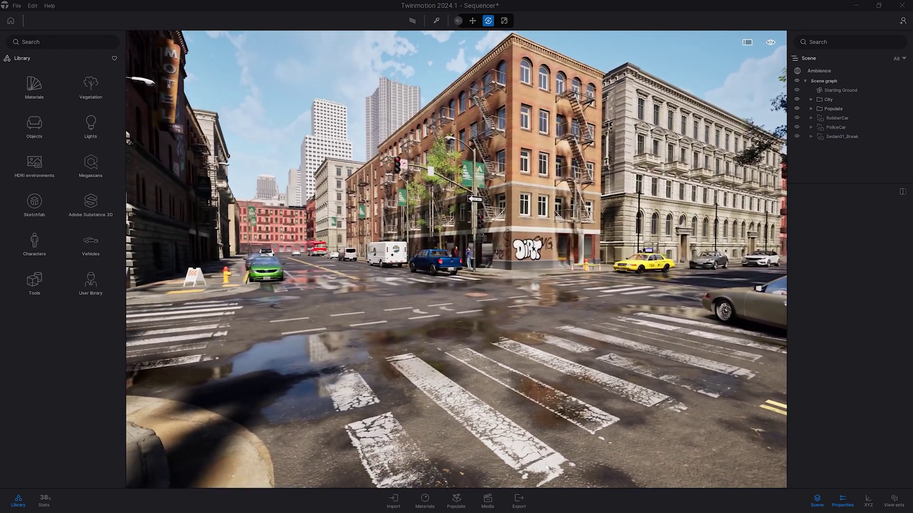
- Open the media sequences and create a new sequence
left_click(489, 499)
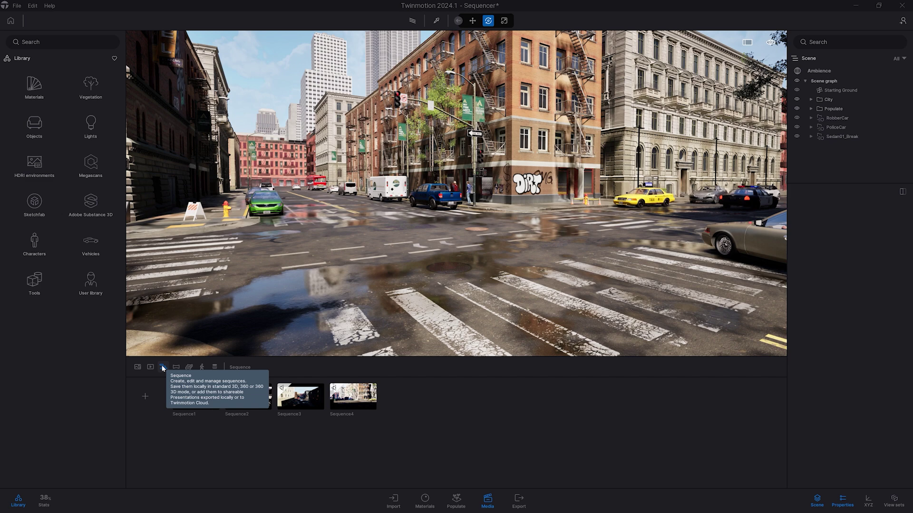
left_click(145, 395)
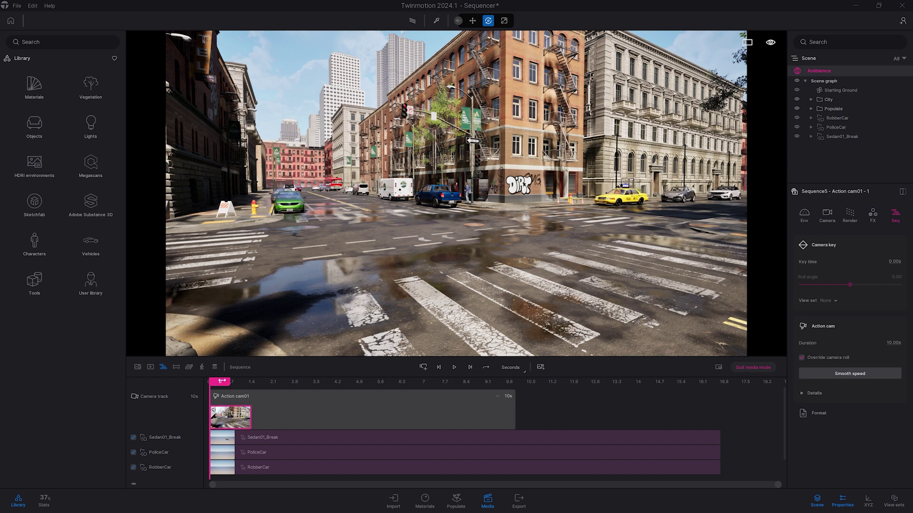
- Add a camera key at 5.3 s with the view moved closer to the police car, and scrub through the camera movement
left_click_drag(221, 381, 372, 383)
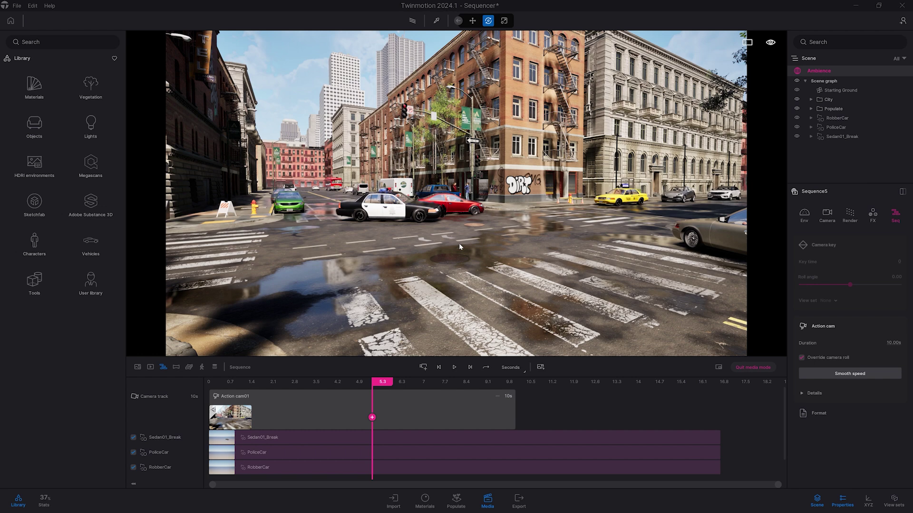
key("Up")
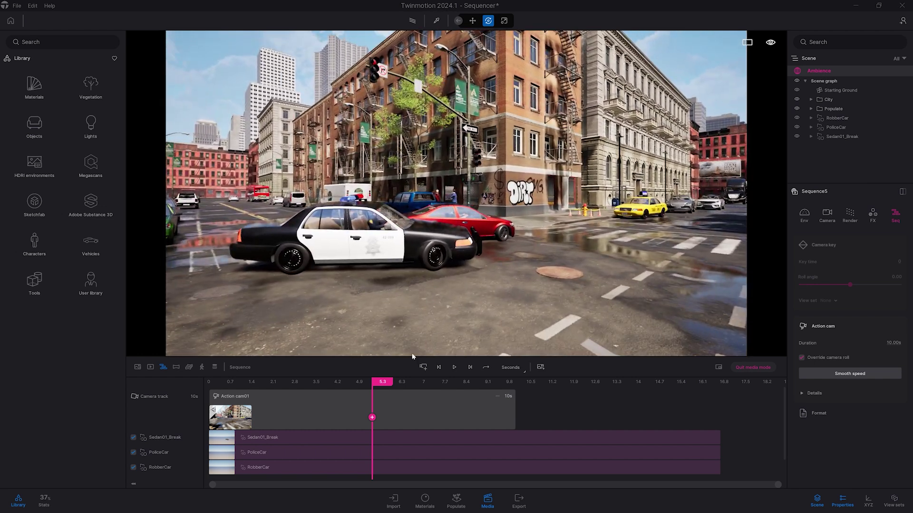
left_click(372, 418)
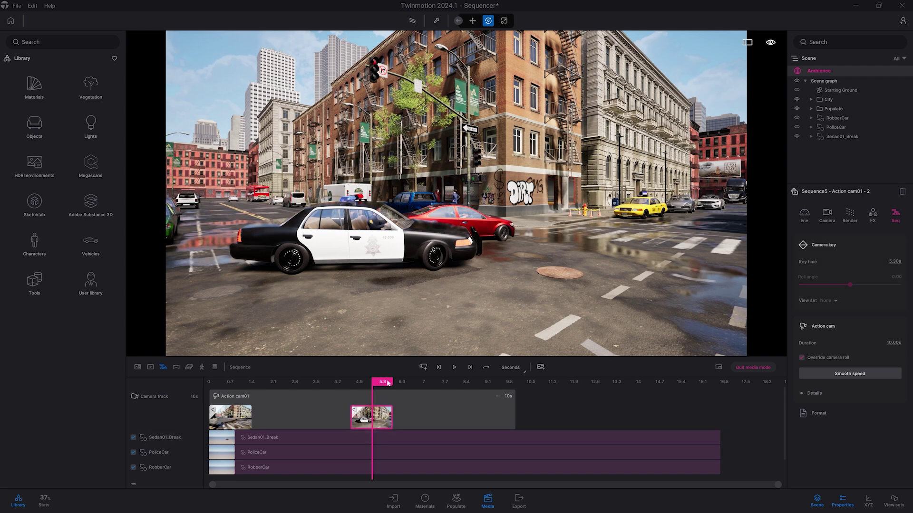
left_click_drag(386, 383, 354, 388)
left_click(376, 420)
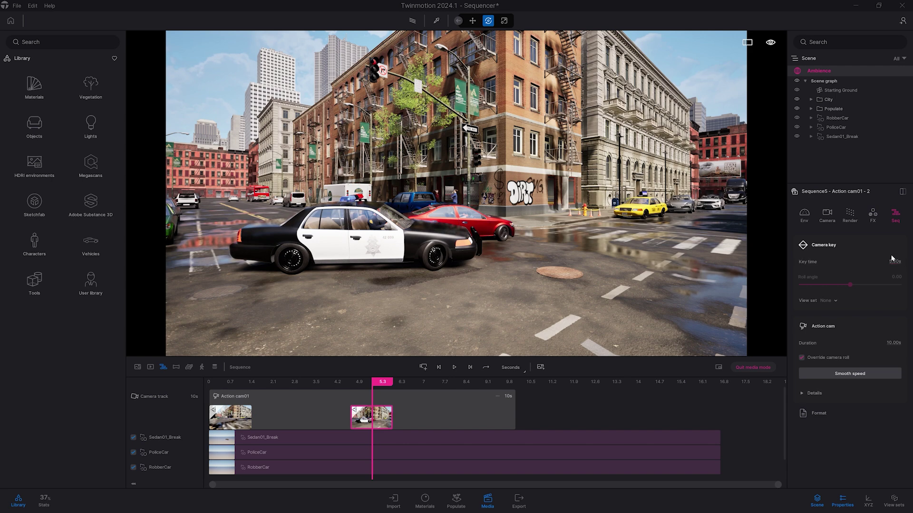
- Delete the camera key at 5.3 s and scrub the timeline back to 4.6 s
right_click(364, 413)
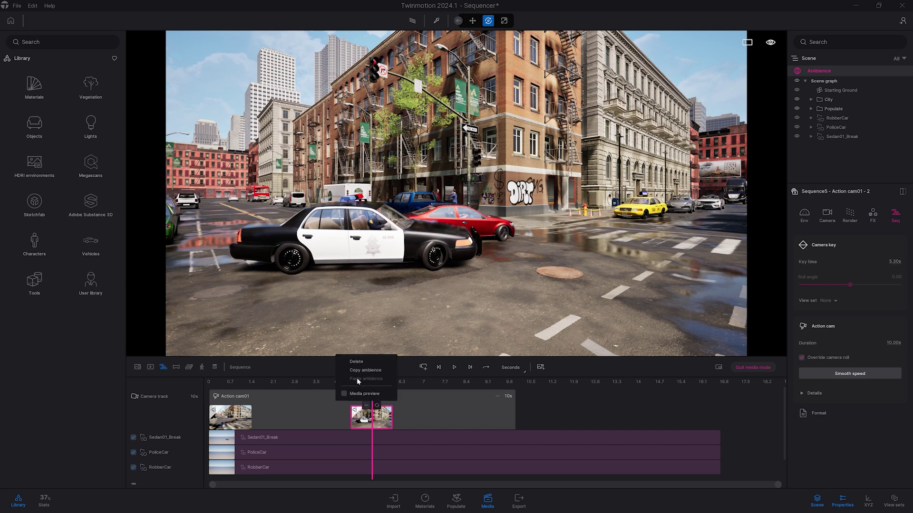
left_click(358, 369)
left_click_drag(385, 386, 363, 384)
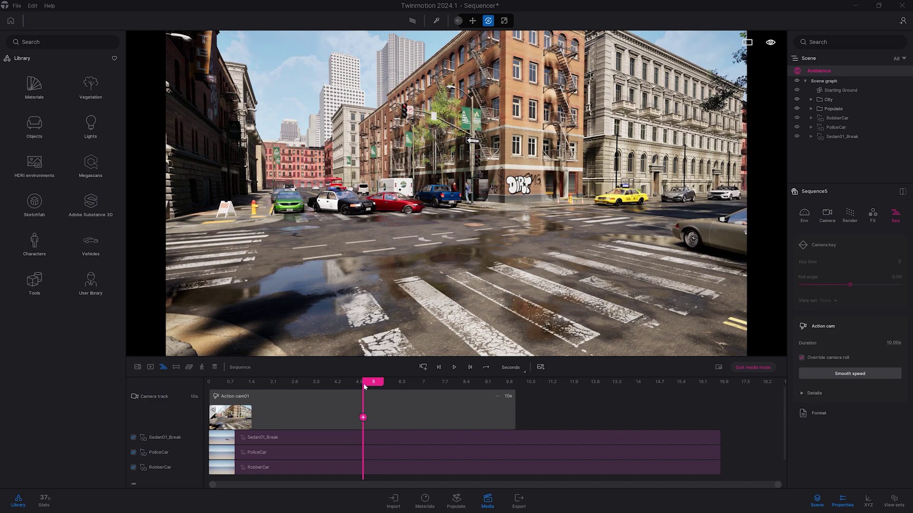
left_click_drag(374, 384, 361, 383)
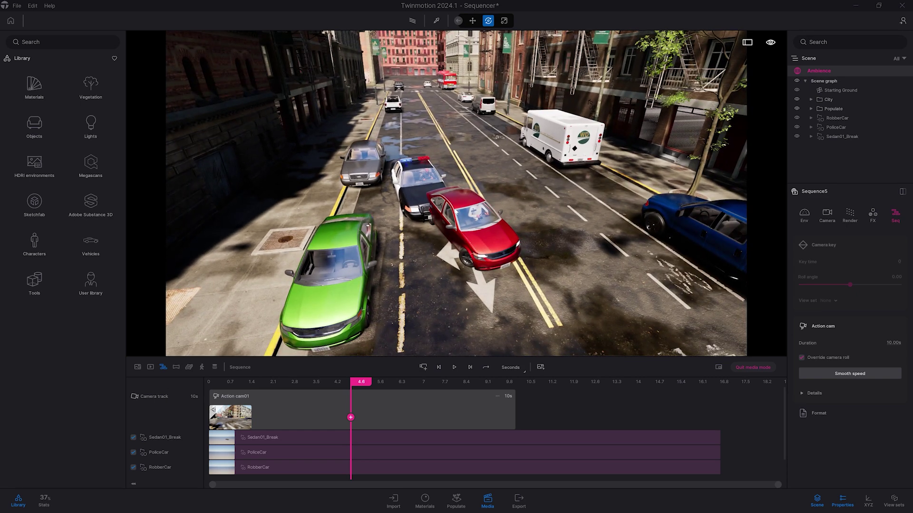
- Select the PoliceCar clip, switch the timeline units to 30 FPS, and return them to Seconds
left_click(273, 455)
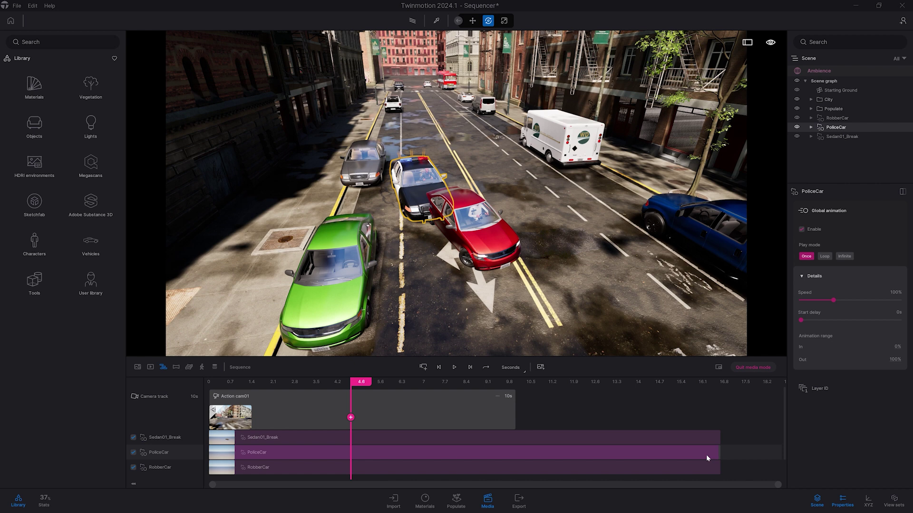
left_click(510, 367)
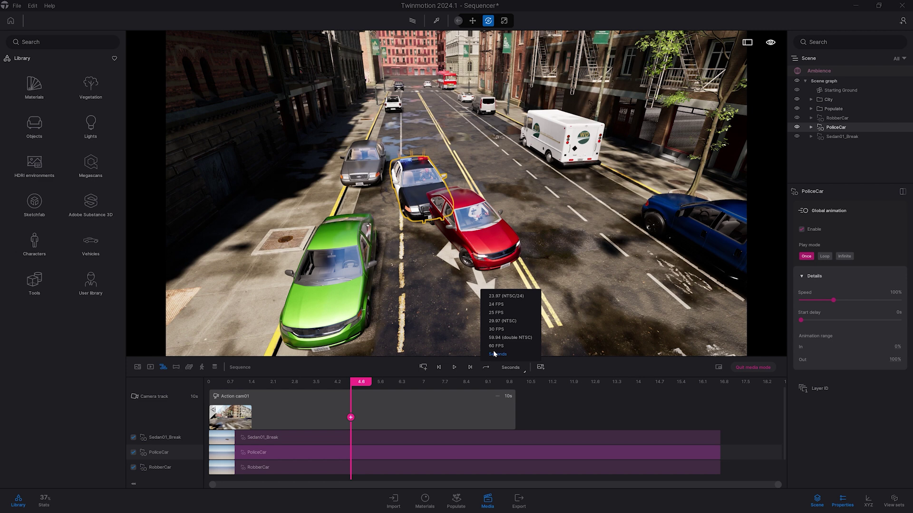
left_click(494, 330)
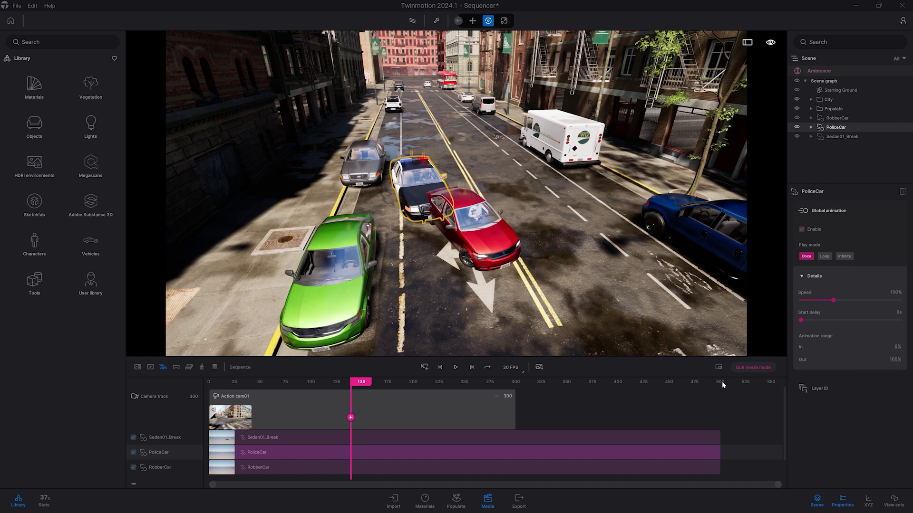
left_click(514, 369)
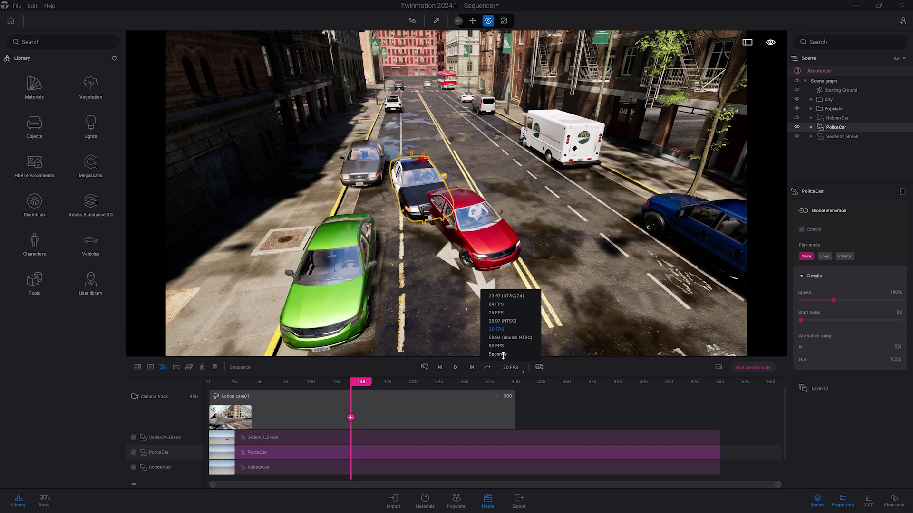
left_click(499, 354)
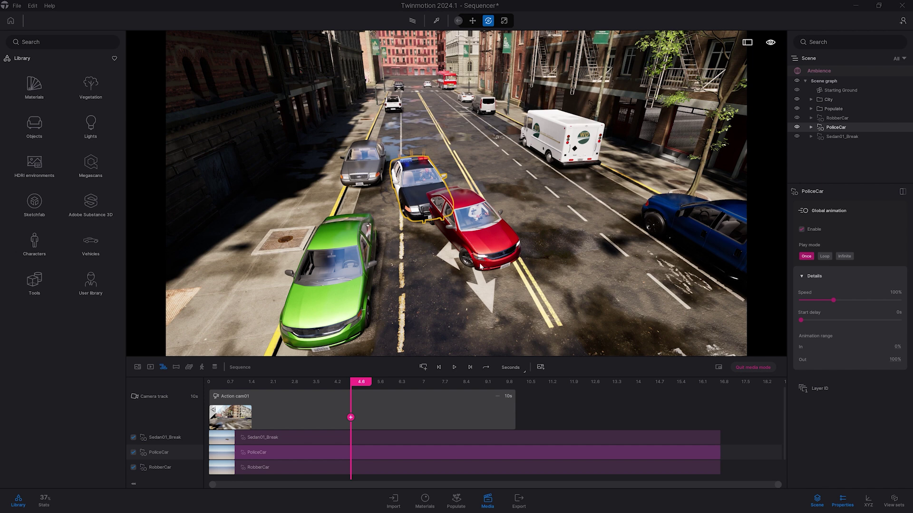
- Delay the PoliceCar clip's start by 1 s and play the sequence to check the timing
left_click(243, 450)
left_click_drag(246, 457, 269, 460)
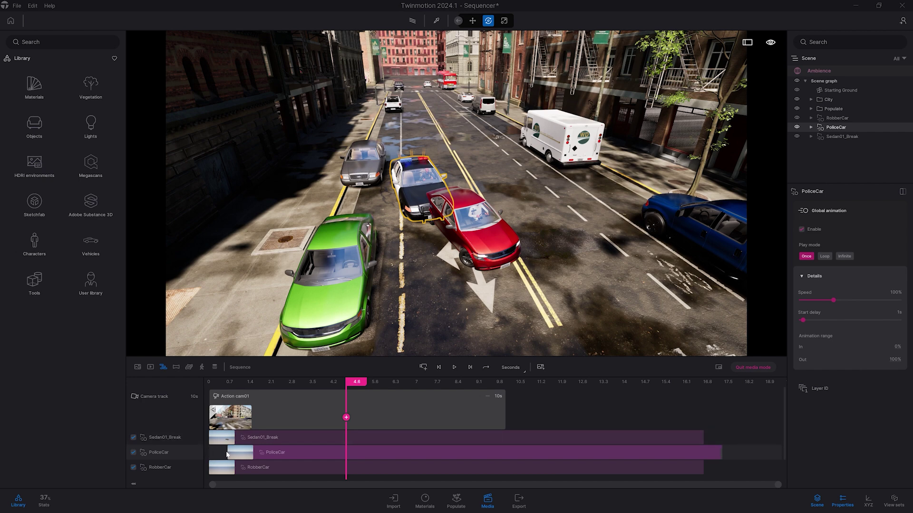
left_click(344, 381)
left_click(343, 380)
left_click_drag(311, 382, 209, 382)
left_click(454, 367)
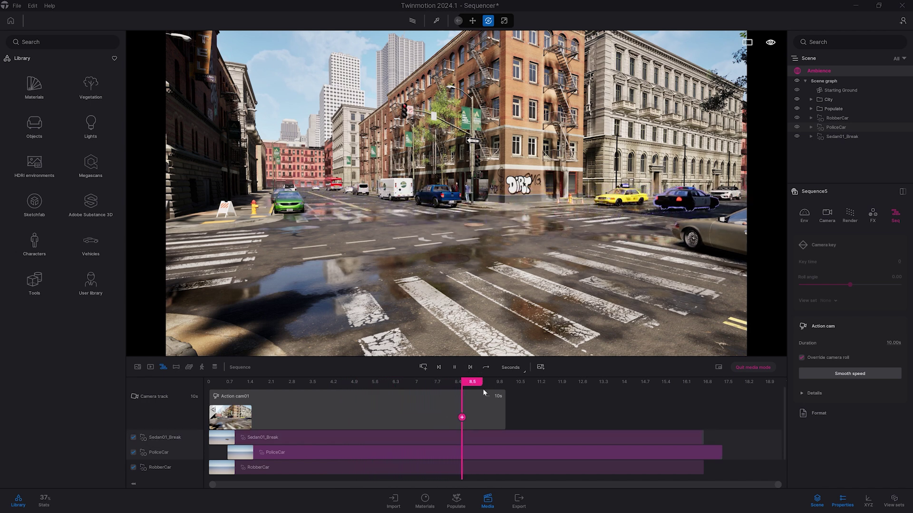
left_click_drag(481, 383, 297, 389)
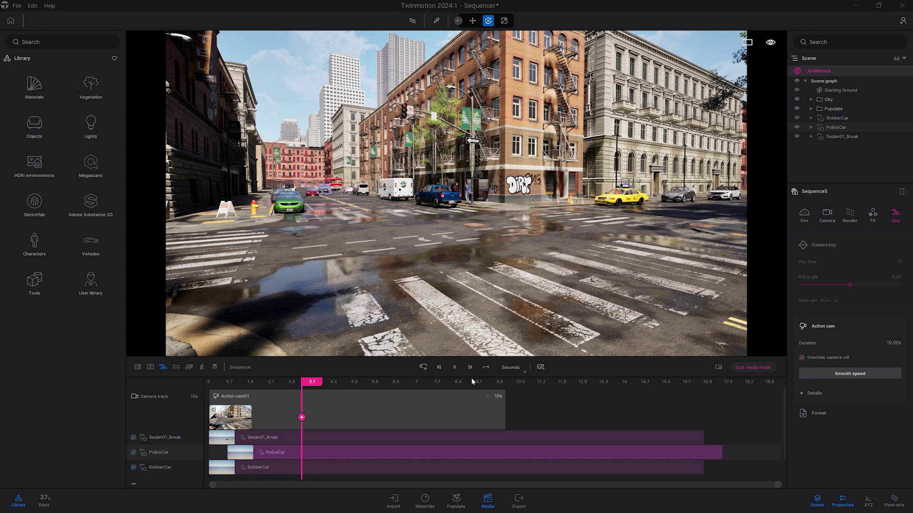
key("space")
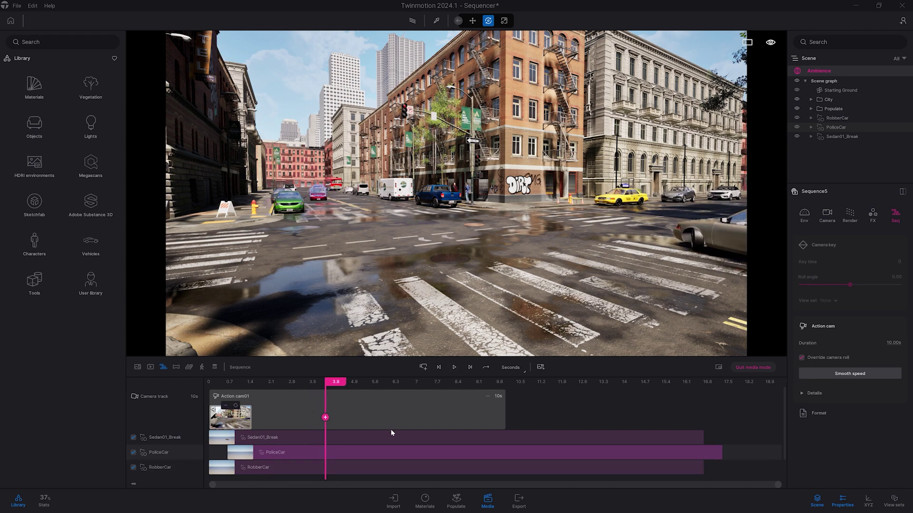
- Update the first camera key with a view from behind the Sedan01_Break car, and scrub the timeline to 5.6 s
left_click(416, 443)
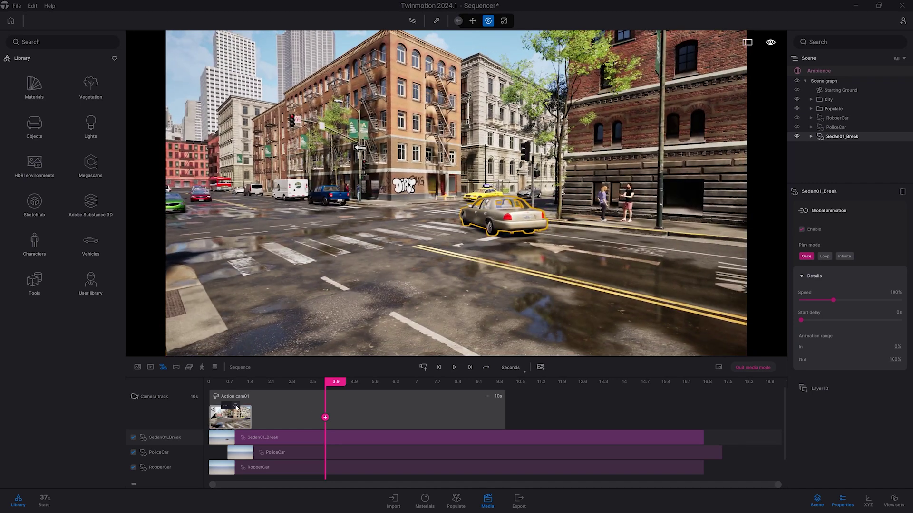
left_click(230, 417)
left_click(269, 382)
left_click_drag(252, 383, 386, 384)
- Select the PoliceCar and RobberCar clips in turn to identify their cars, and slightly enlarge the viewport
left_click(306, 452)
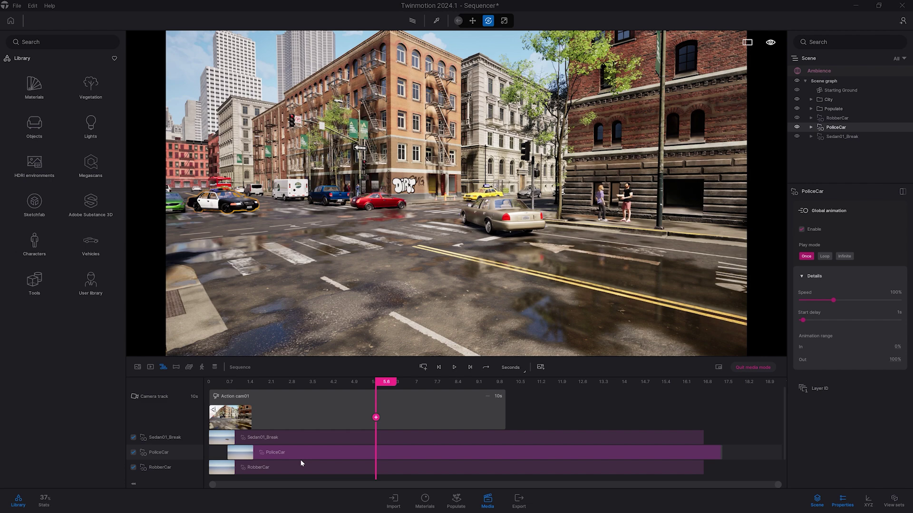
left_click(287, 469)
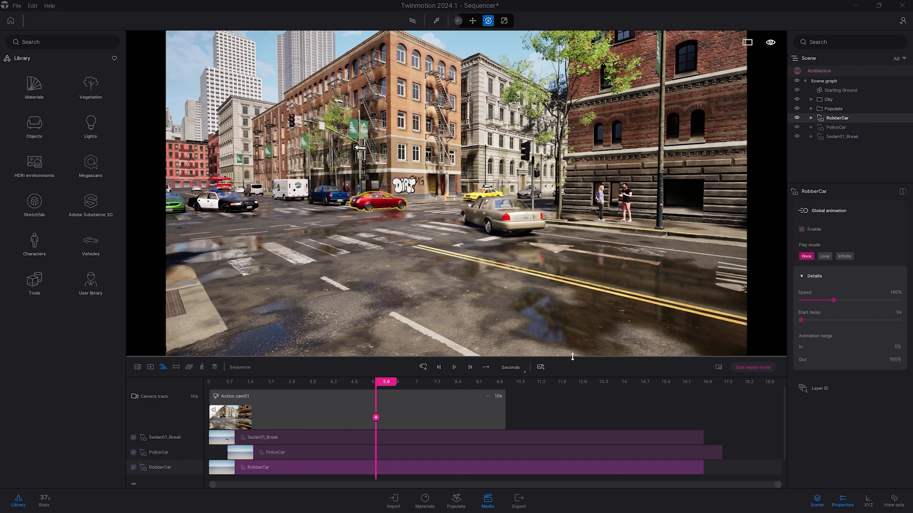
left_click_drag(572, 348, 593, 359)
- Shift the Sedan01_Break clip to start at about 1.9 s and play the sequence to check the timing
left_click(384, 442)
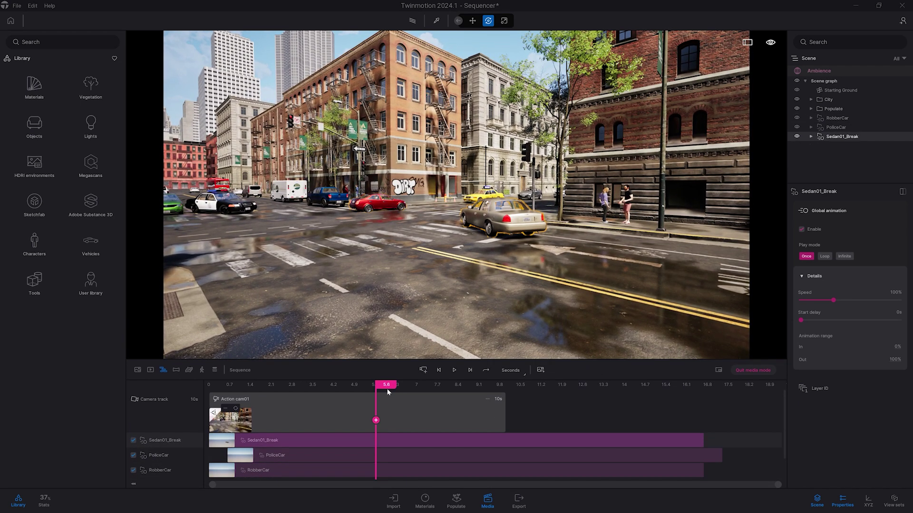
left_click(386, 384)
left_click_drag(379, 384, 330, 390)
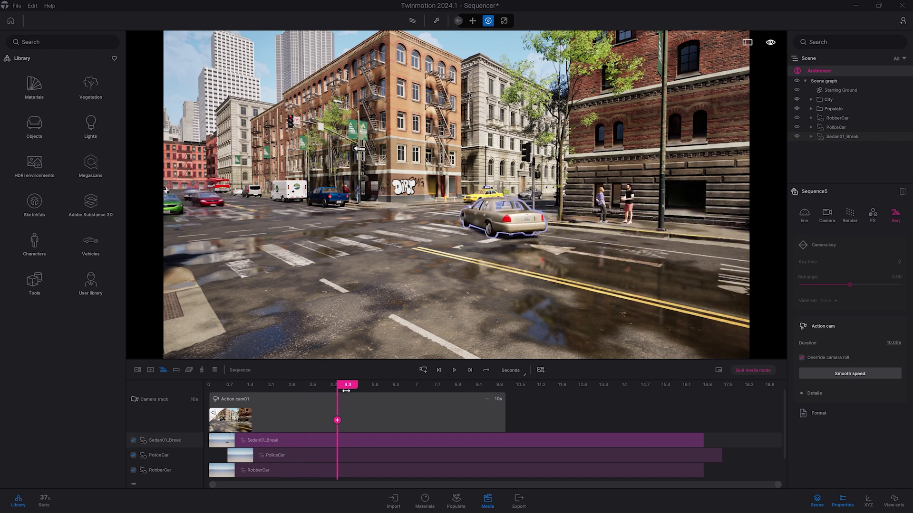
mouse_move(346, 391)
left_mouse_down()
mouse_move(377, 392)
mouse_move(323, 391)
mouse_move(349, 392)
left_mouse_up()
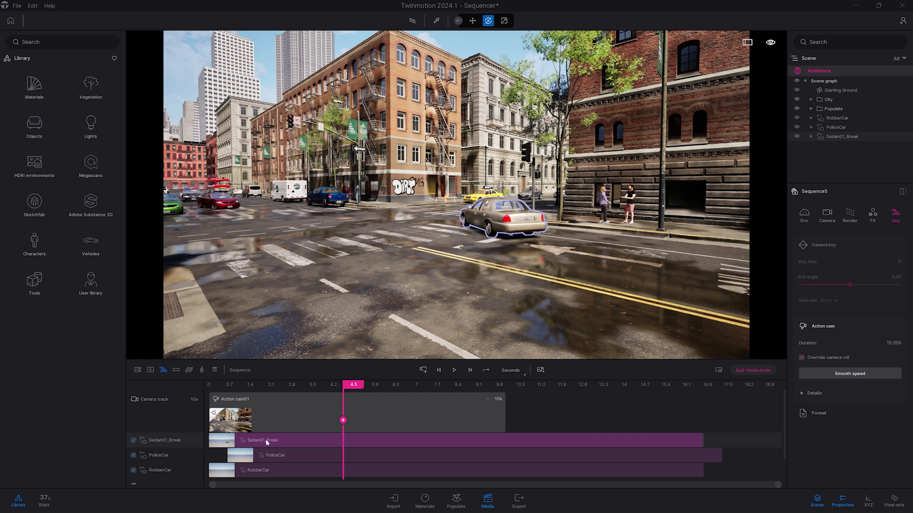
left_click_drag(267, 442, 319, 442)
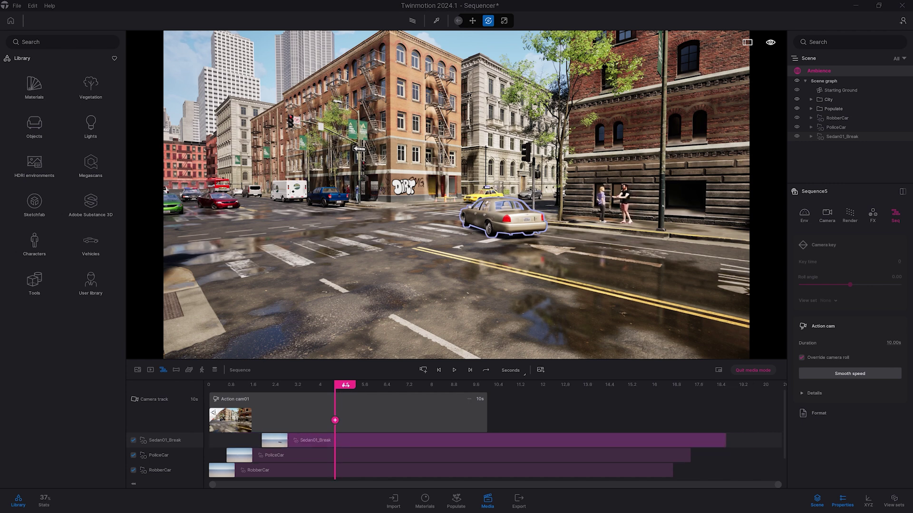
left_click_drag(346, 385, 315, 390)
left_click(455, 372)
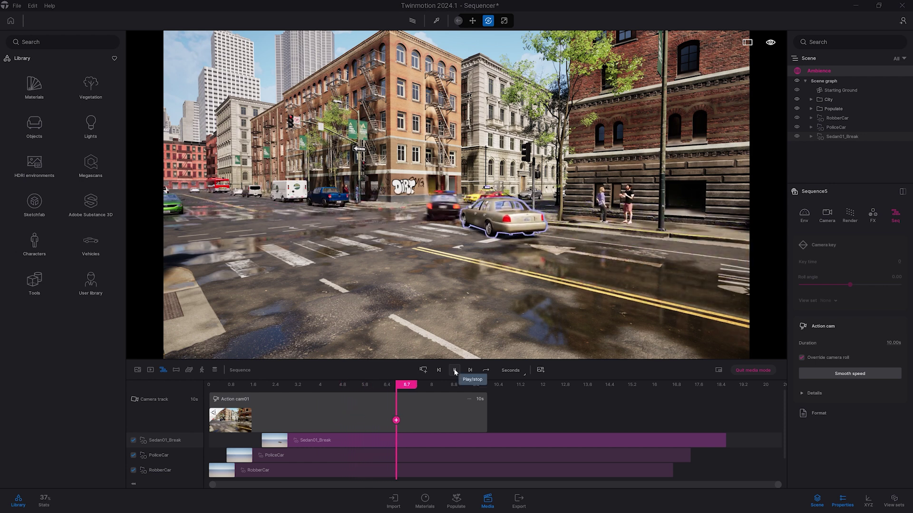
left_click(455, 372)
- Shorten the Sedan01_Break clip to end at about 5.9 s and play the sequence to review it
left_click_drag(435, 386, 374, 388)
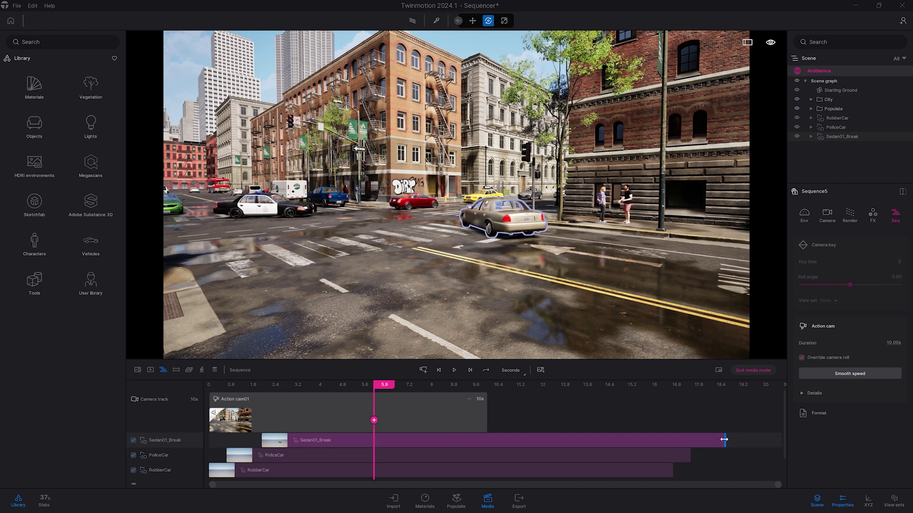
left_click_drag(647, 447, 385, 447)
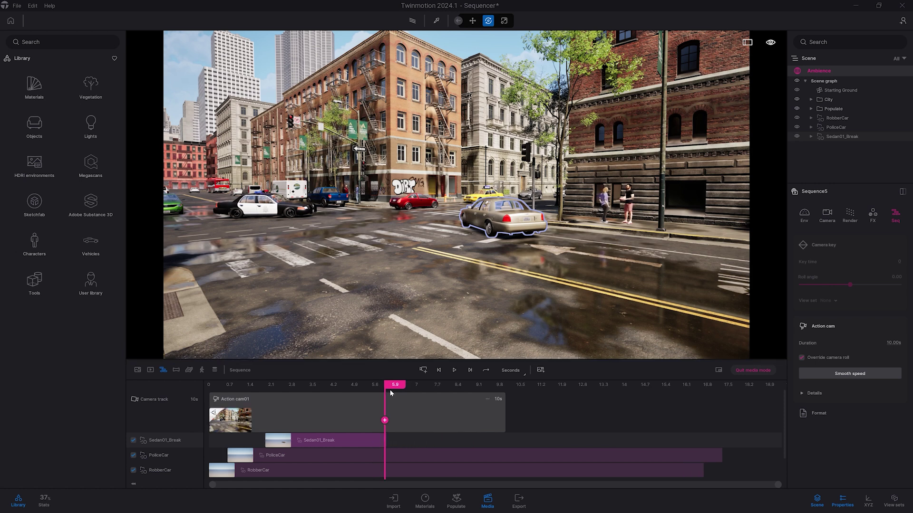
left_click_drag(387, 384, 344, 384)
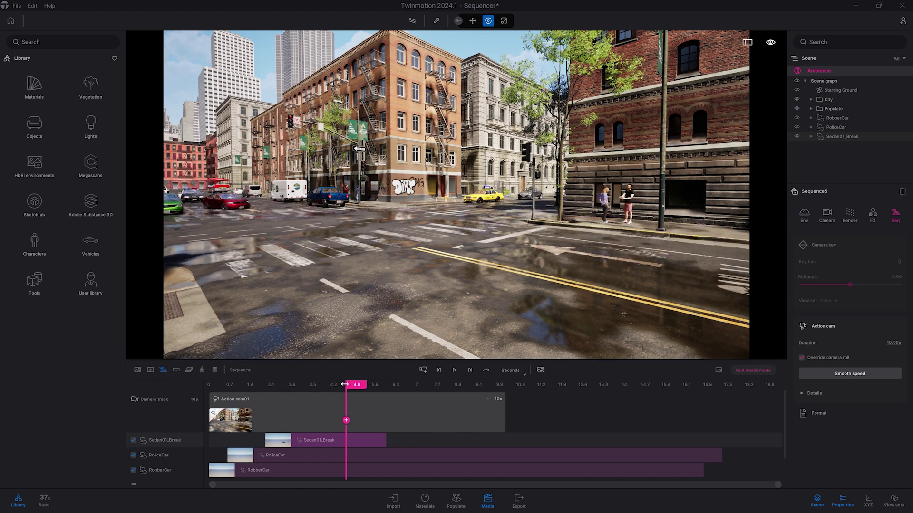
left_click(454, 370)
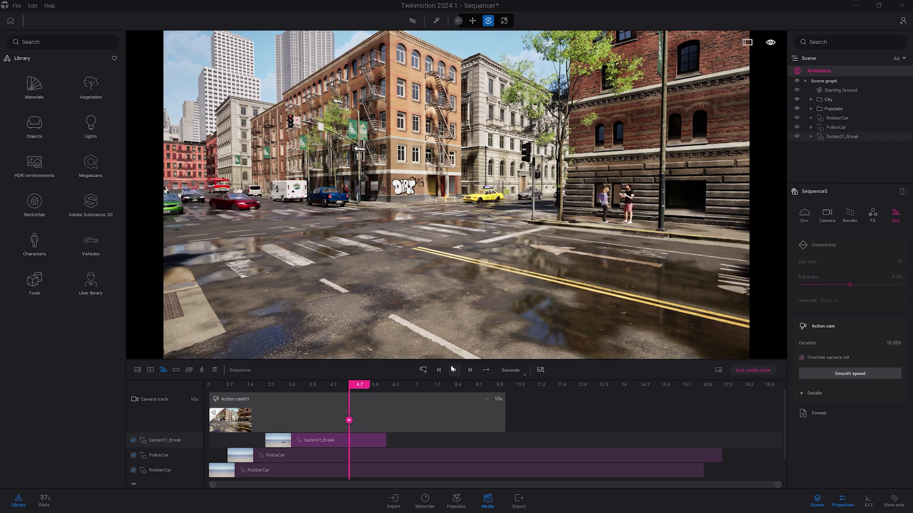
left_click(455, 370)
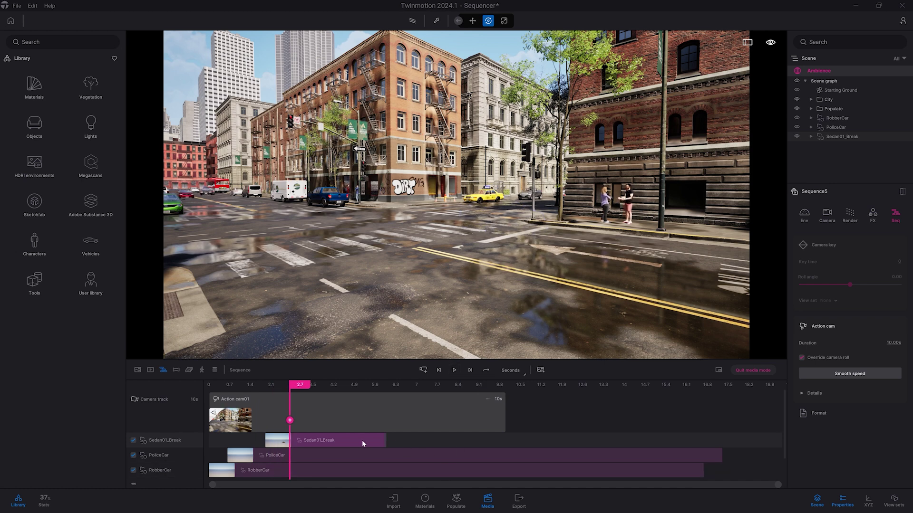
- Inspect the PoliceCar clip's speed and start delay settings, scrub the timeline to 4.4 s, and deselect the clip
left_click(309, 456)
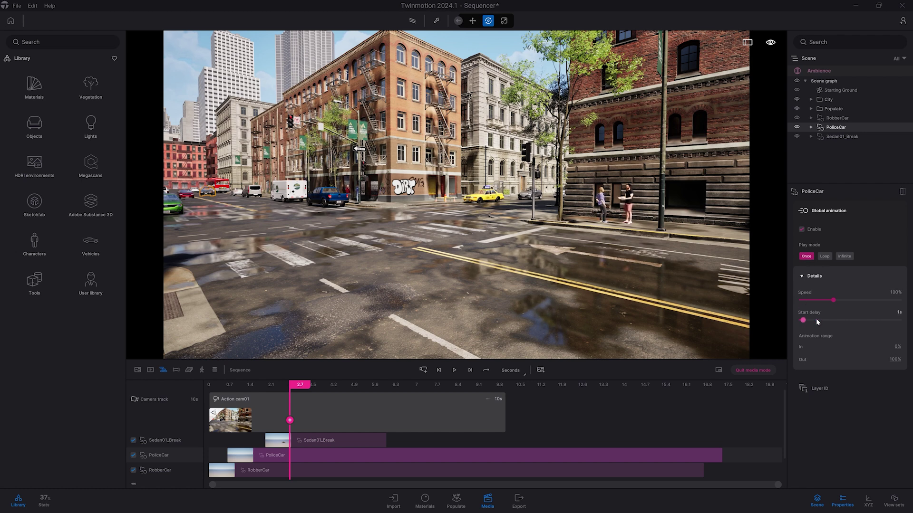
left_click_drag(300, 384, 346, 393)
key("Escape")
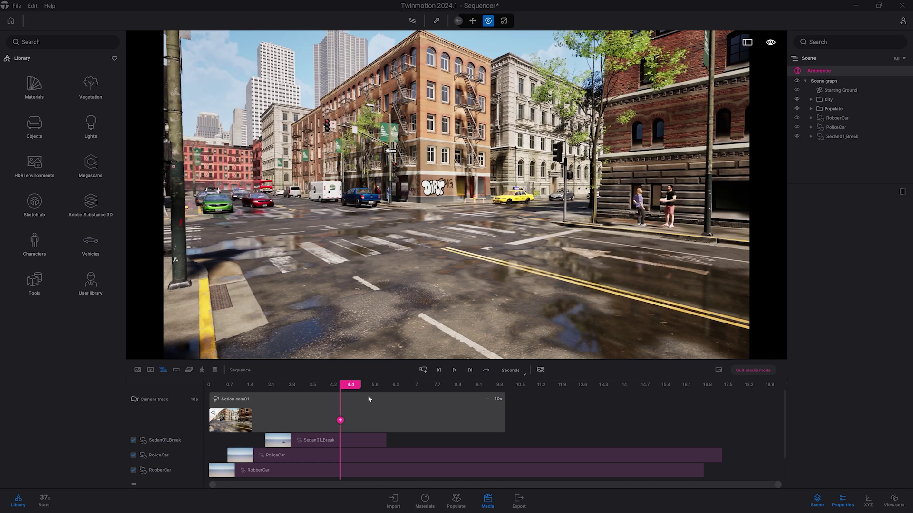
- Enable Filmback on Action cam01's first camera key, reframe the view on the intersection, and update the key
left_click(227, 413)
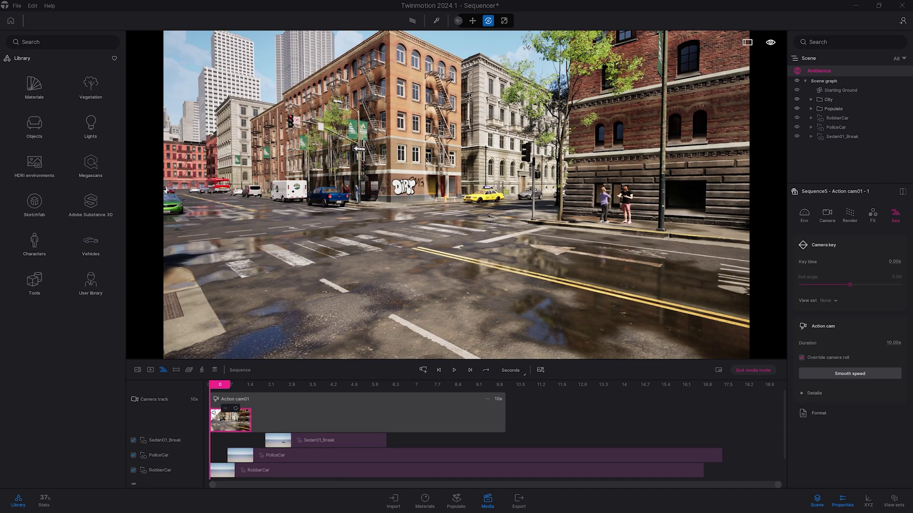
left_click(809, 214)
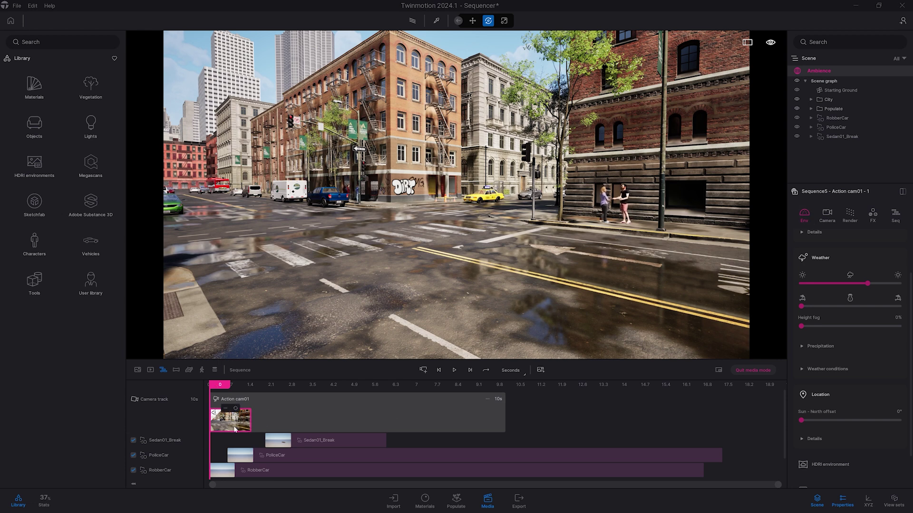
left_click(827, 215)
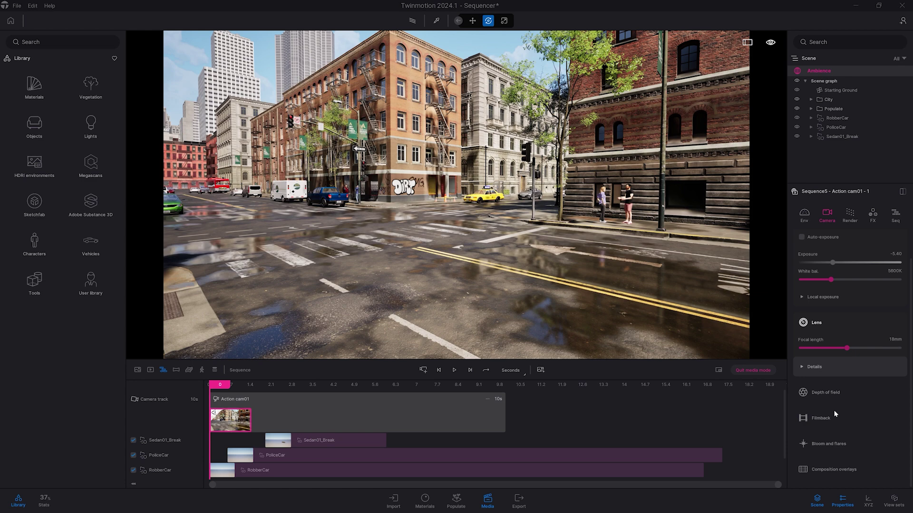
left_click(826, 420)
left_click(803, 408)
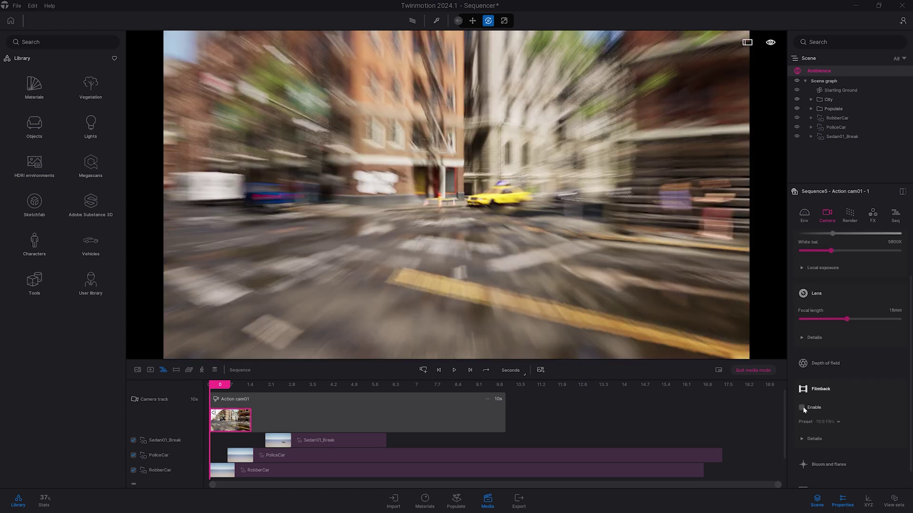
left_click_drag(622, 234, 266, 333)
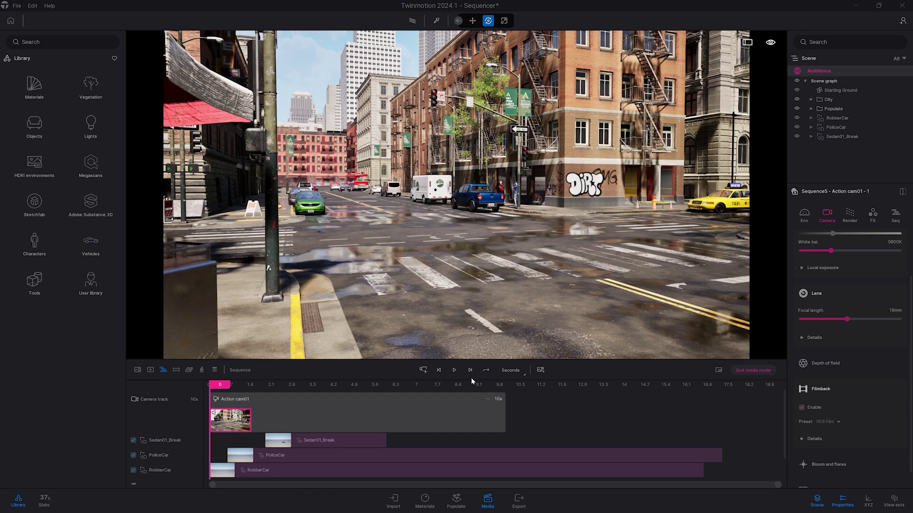
mouse_move(233, 414)
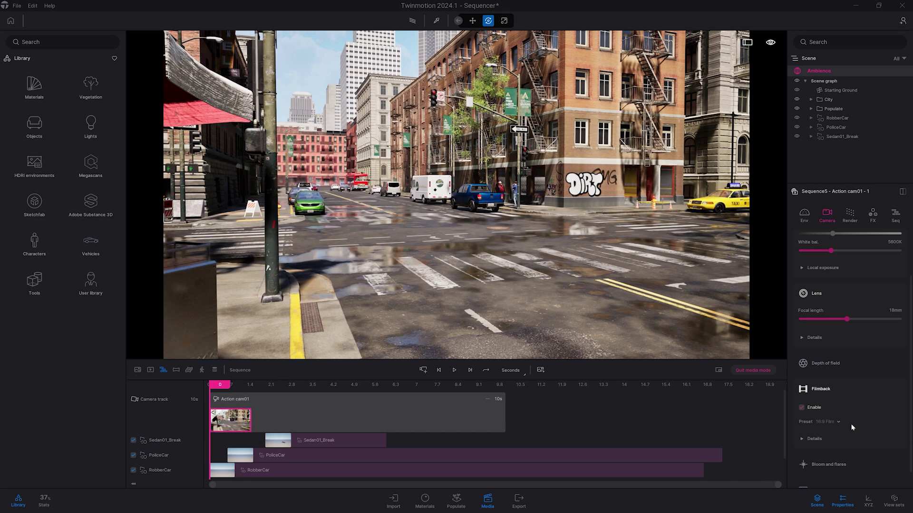
- Set the first camera key's Filmback preset to 16:9 DSLR and focal length to 24 mm, update it, and play the sequence
left_click(829, 422)
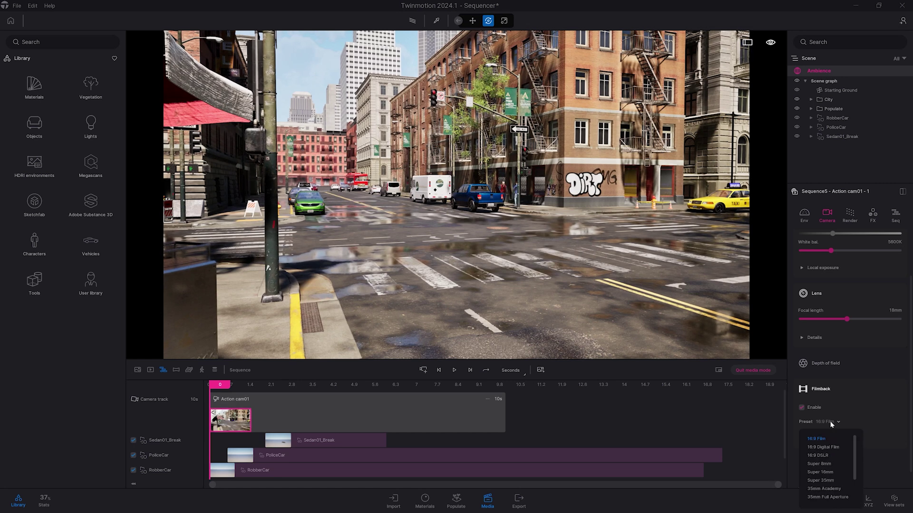
scroll(854, 446, "down", 3)
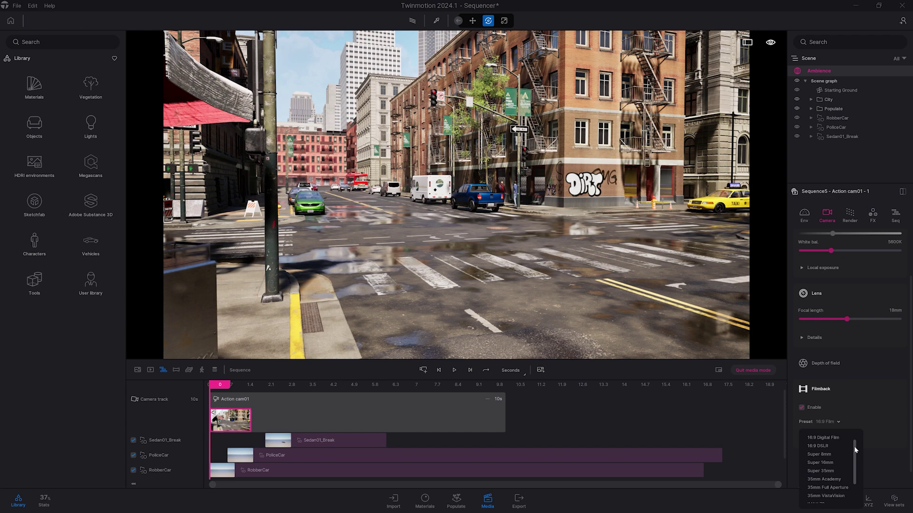
left_click(825, 460)
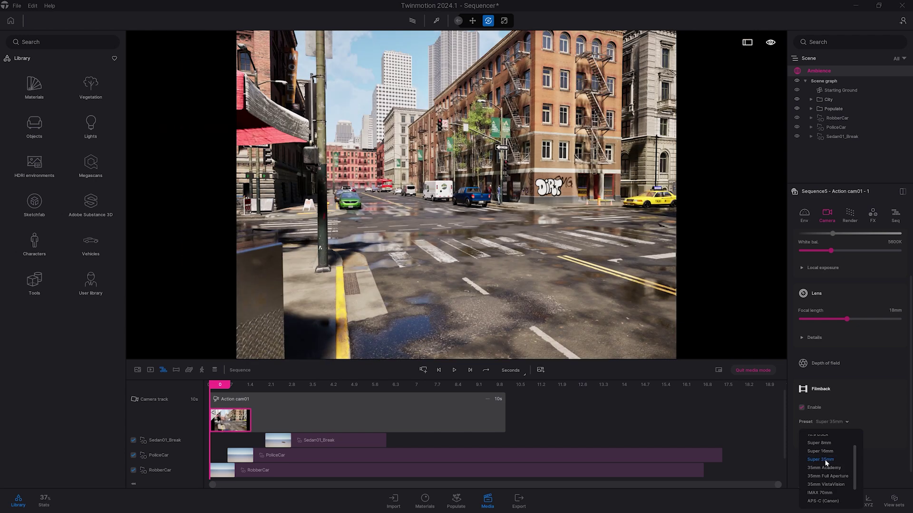
left_click(830, 493)
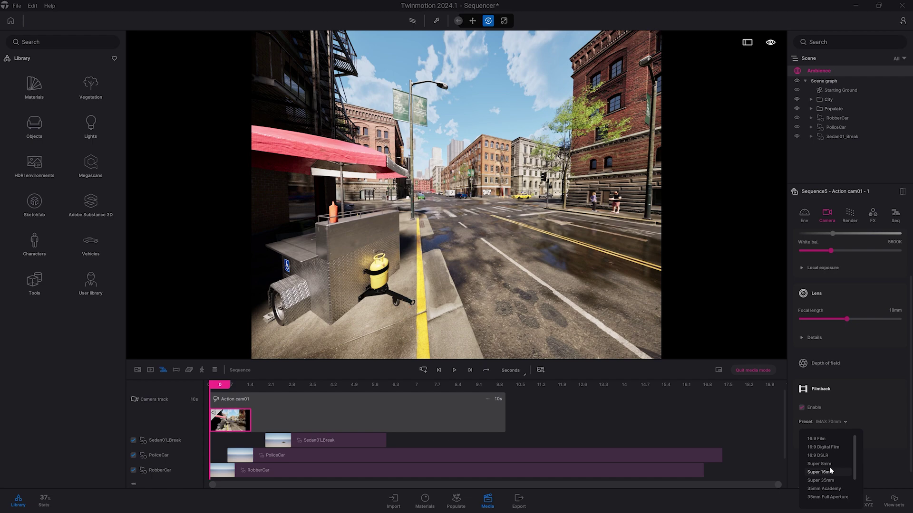
left_click(828, 454)
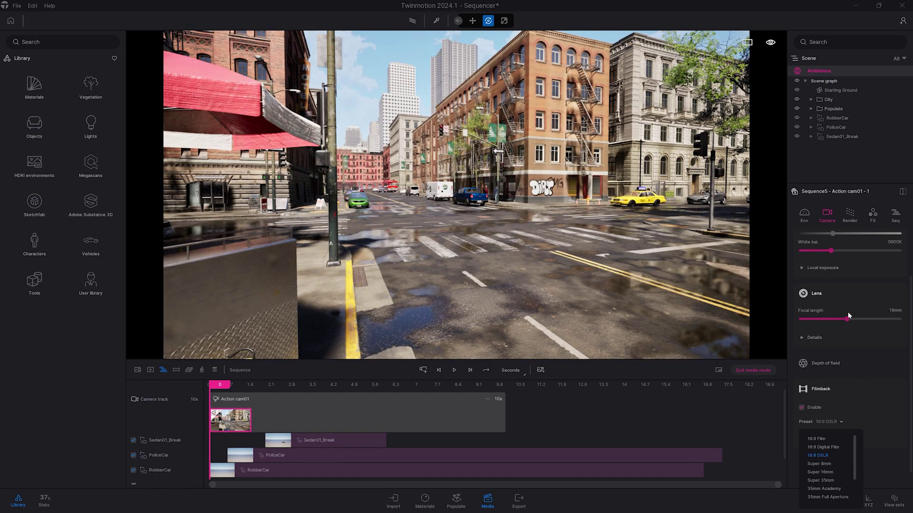
left_click_drag(850, 318, 856, 319)
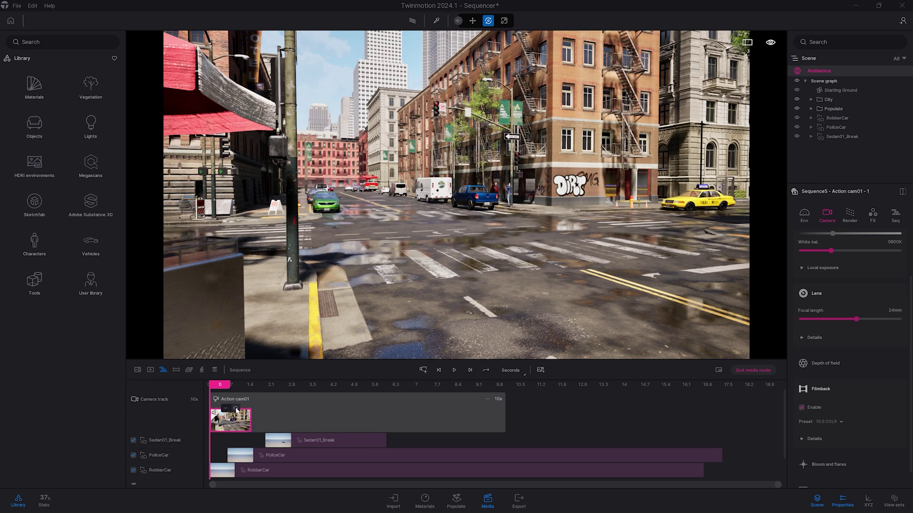
left_click(455, 371)
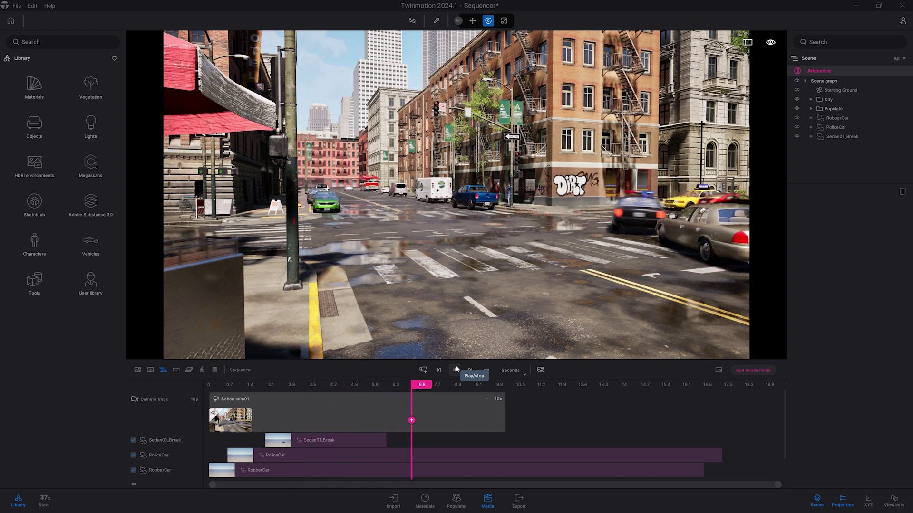
left_click(456, 369)
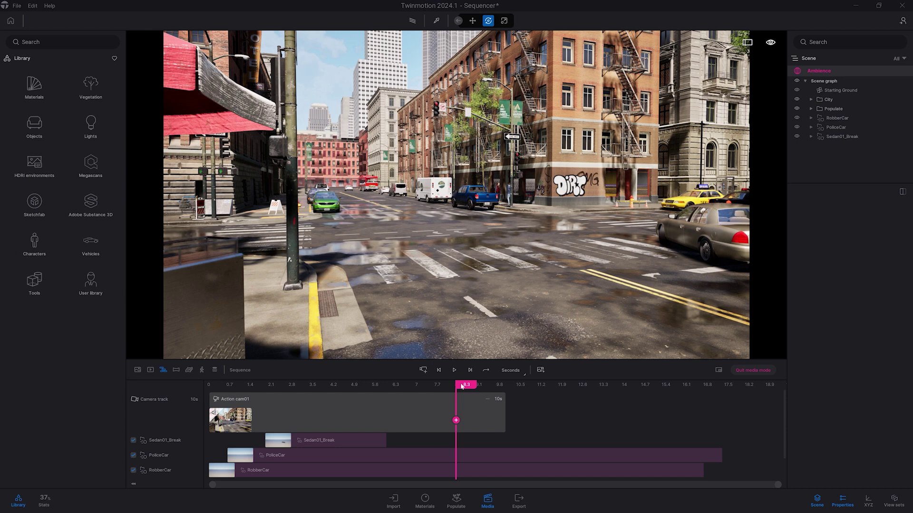
- Set a later time of day for the first camera key, reframe the intersection shot, and review the sequence
left_click(235, 426)
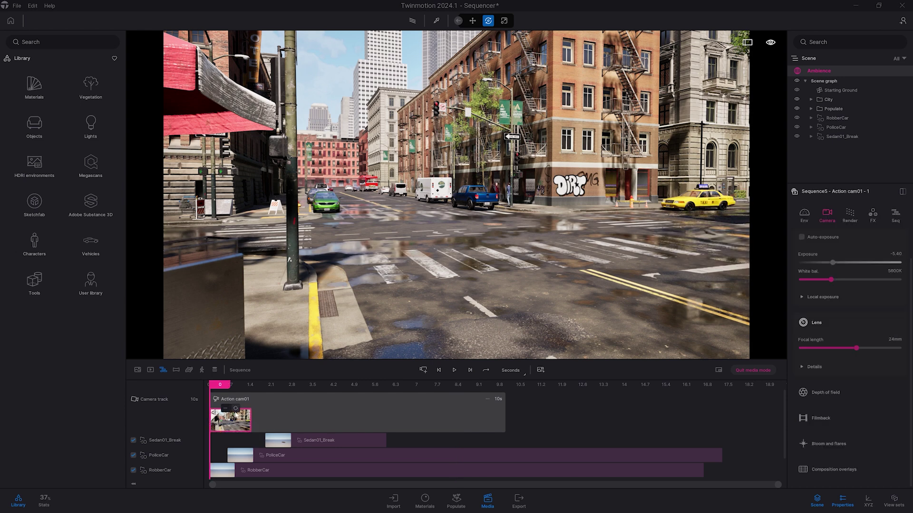
left_click(805, 215)
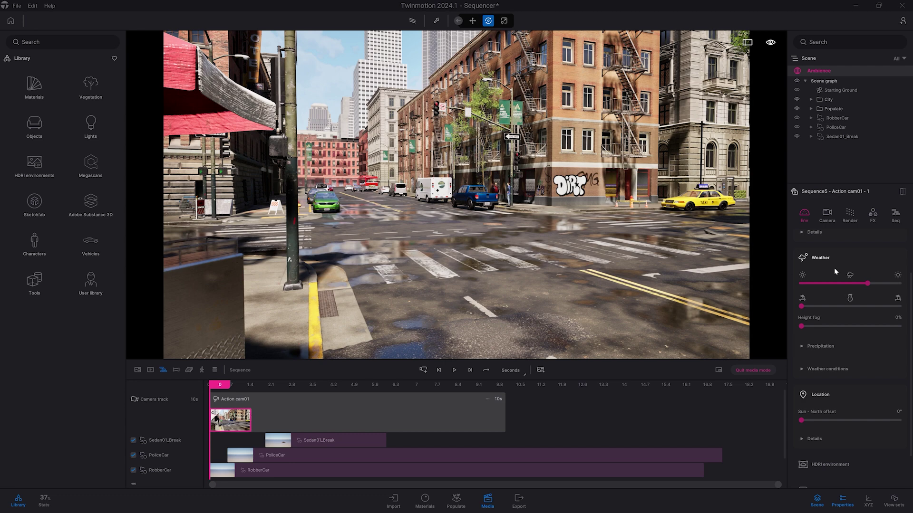
left_click_drag(863, 272, 875, 272)
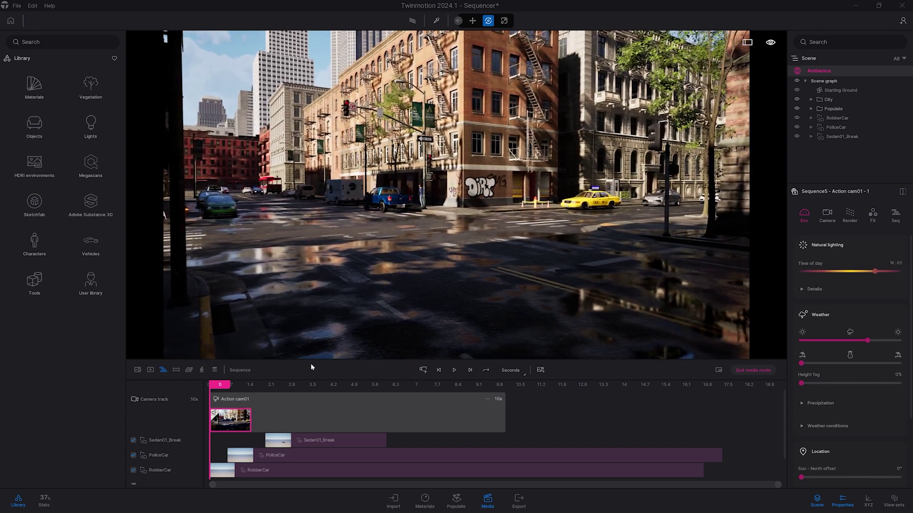
left_click_drag(266, 385, 368, 386)
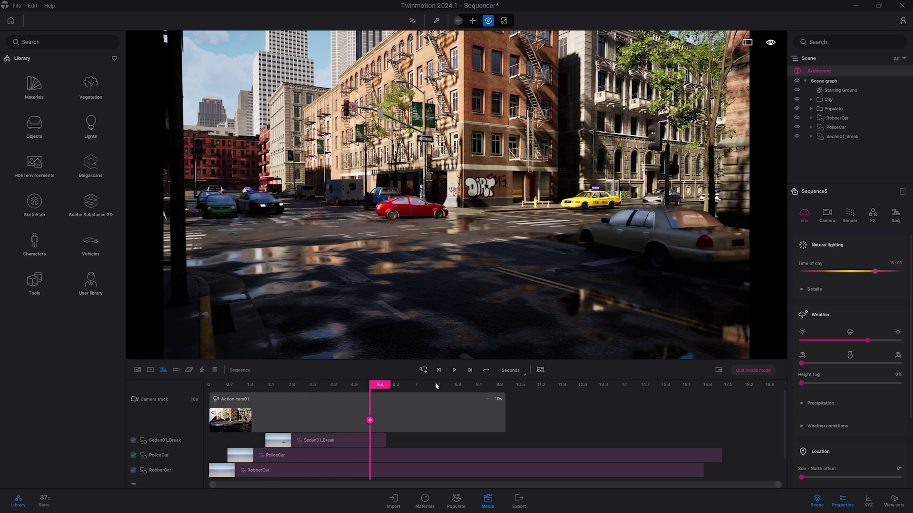
left_click(453, 371)
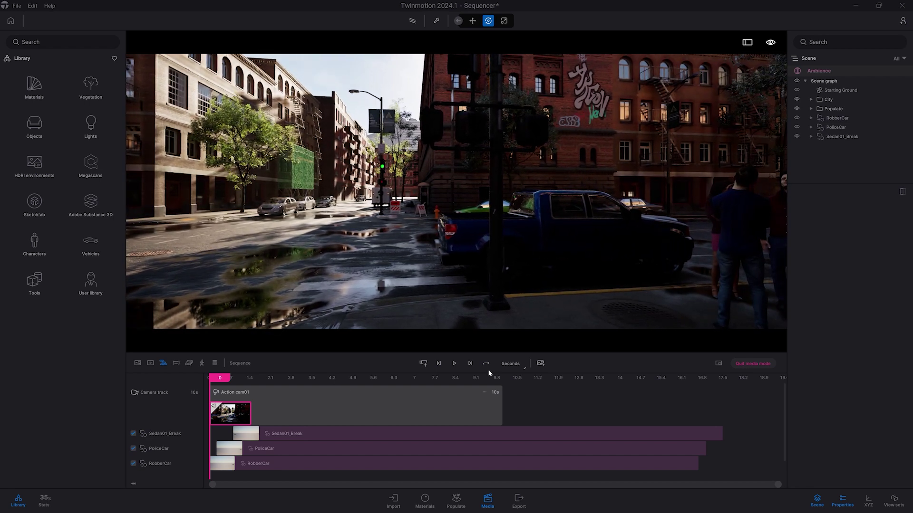
- Play Sequence1 to find where the cars appear, and add a camera key at 4.9 s
left_click(454, 363)
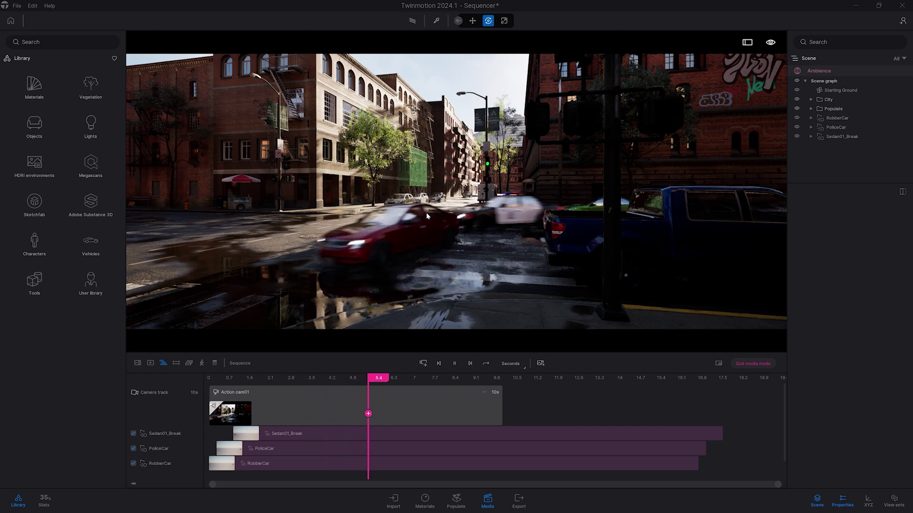
left_click(328, 378)
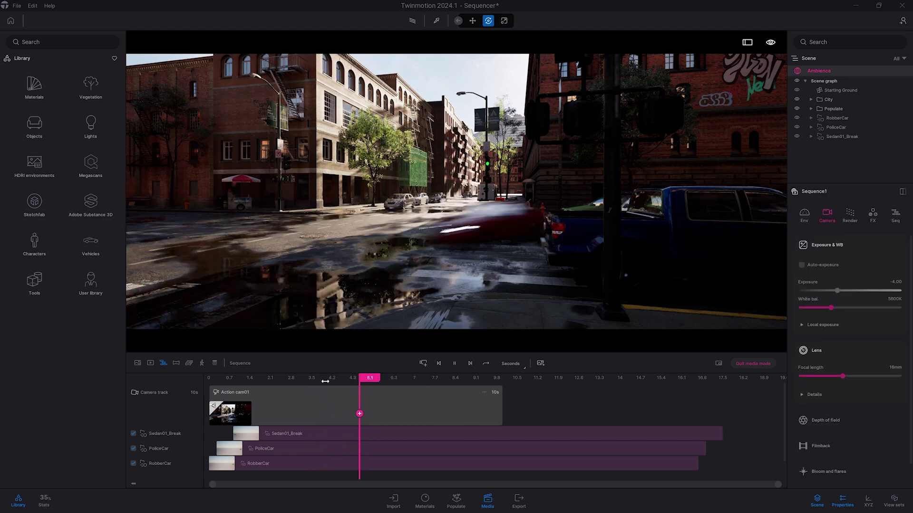
left_click(455, 364)
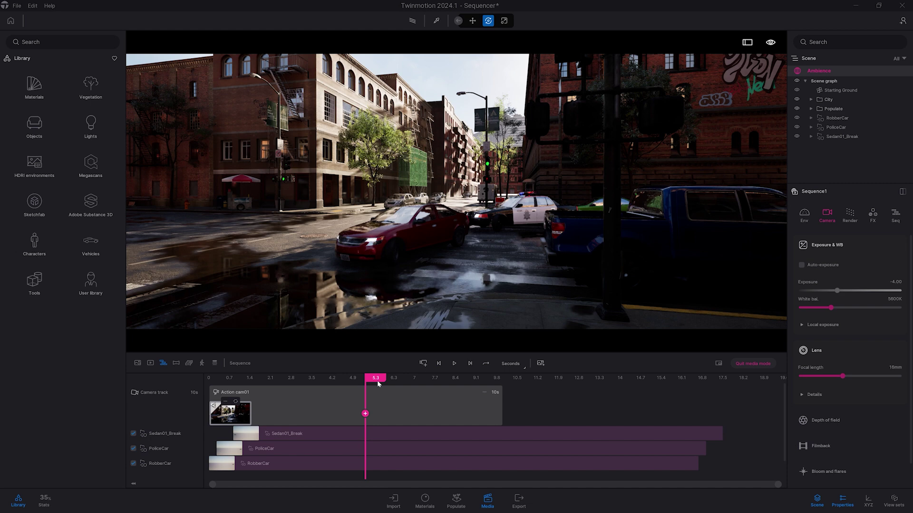
left_click_drag(373, 378, 354, 379)
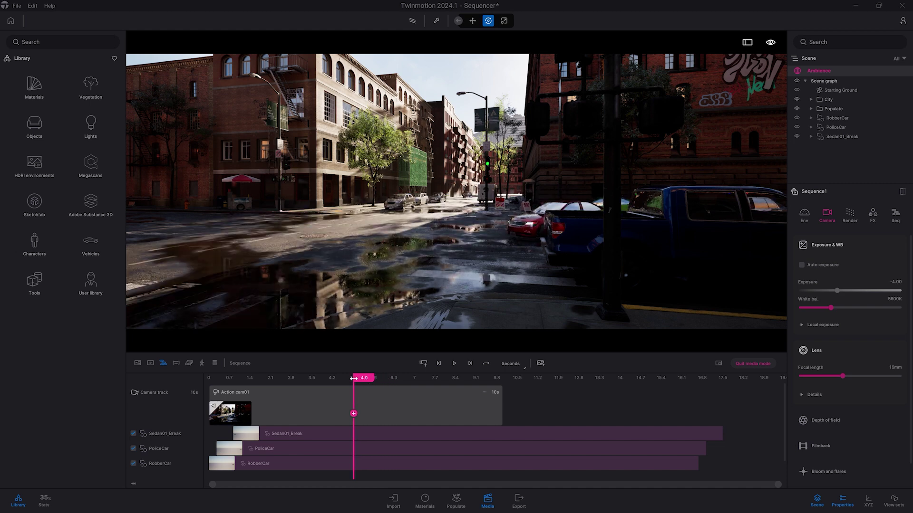
left_click(354, 414)
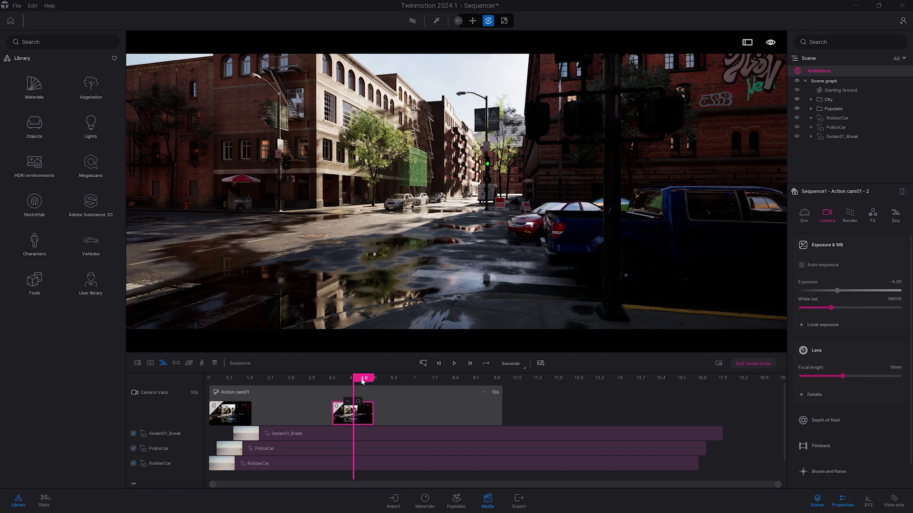
- Add camera keys with slightly panned views at 3.5 s and 2.1 s, and play the sequence to review the movement
left_click_drag(363, 379, 317, 378)
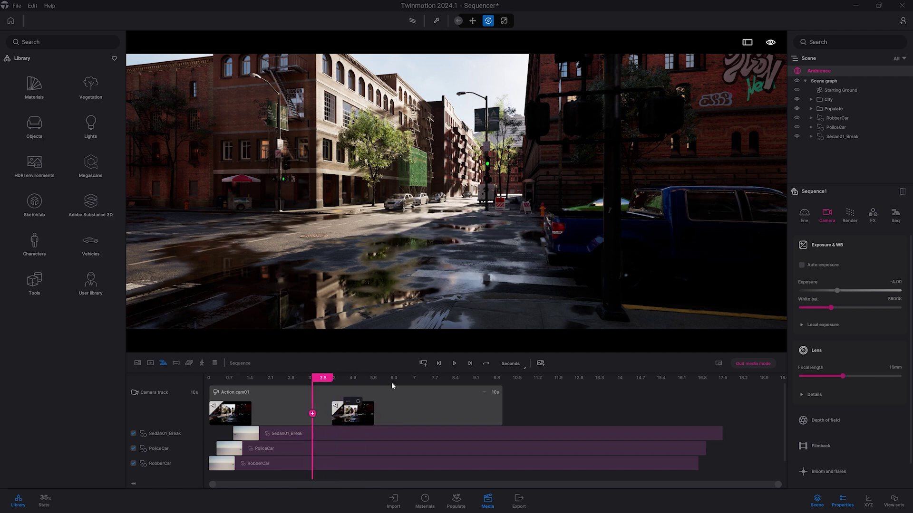
right_click_drag(456, 190, 440, 187)
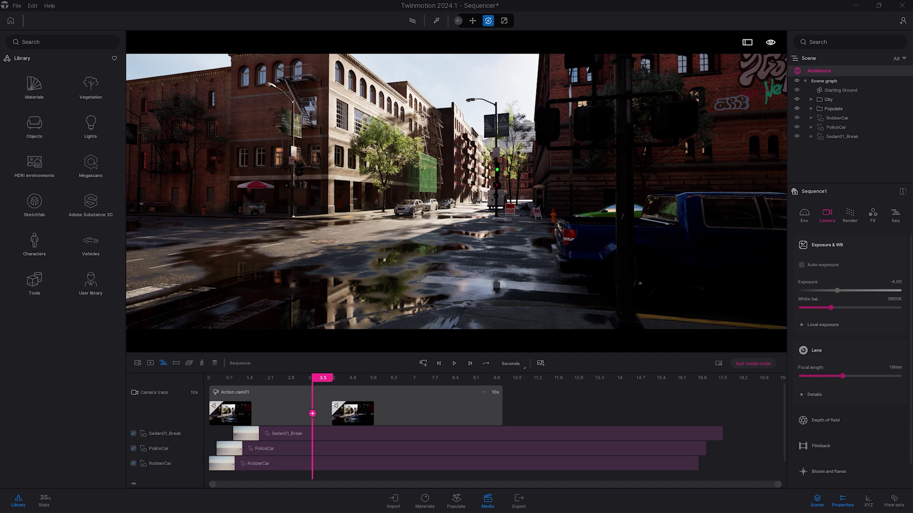
left_click(503, 250)
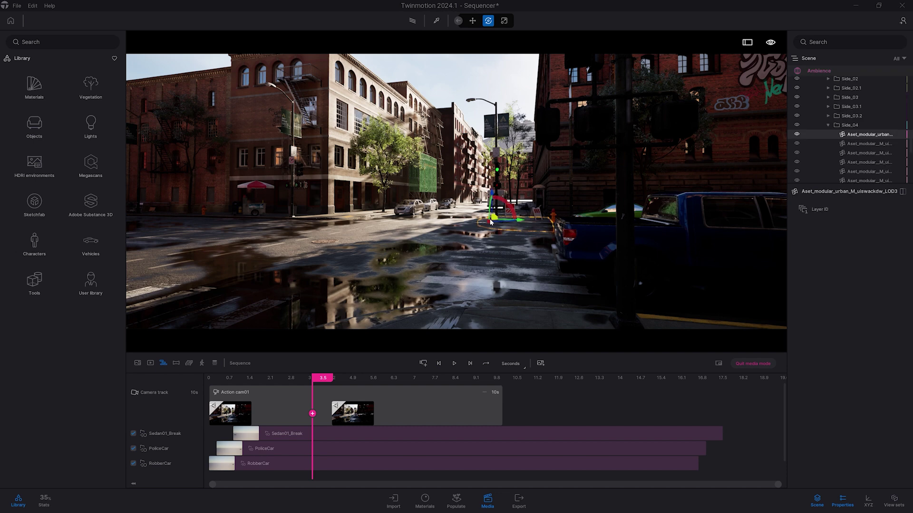
left_click(312, 414)
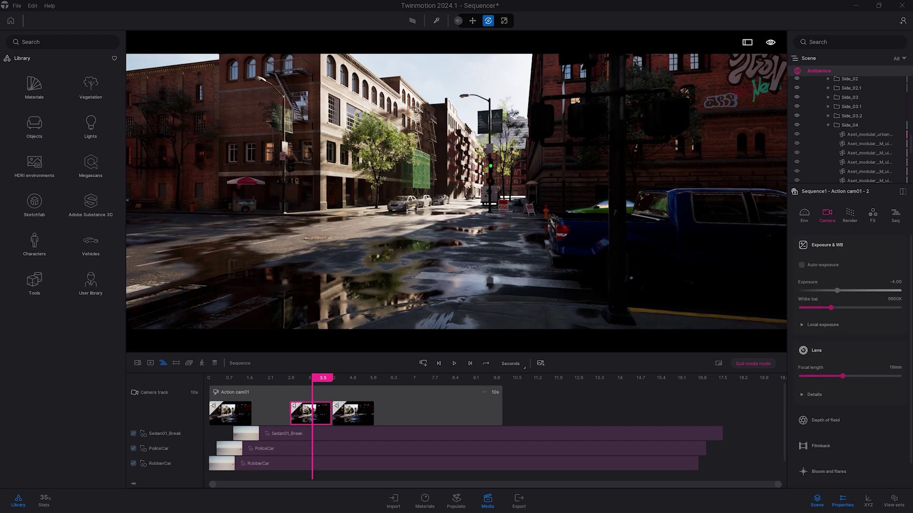
right_click_drag(534, 230, 556, 230)
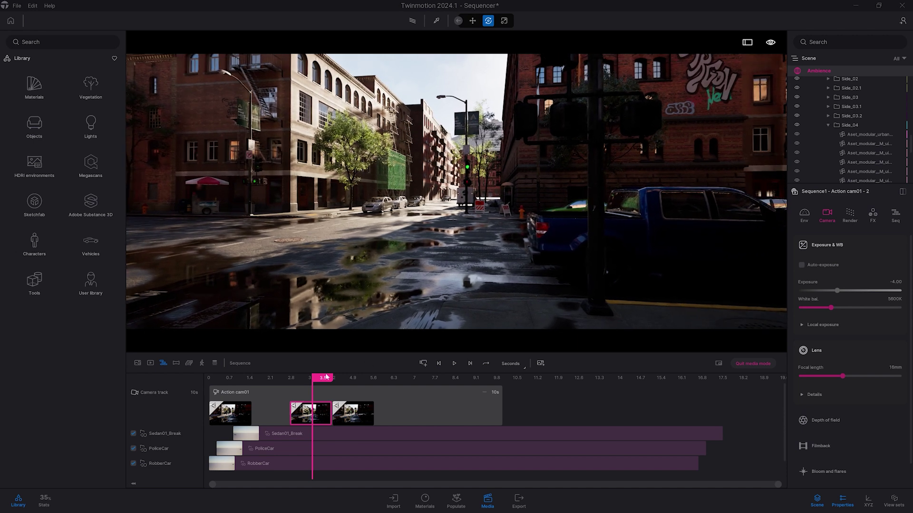
left_click(280, 384)
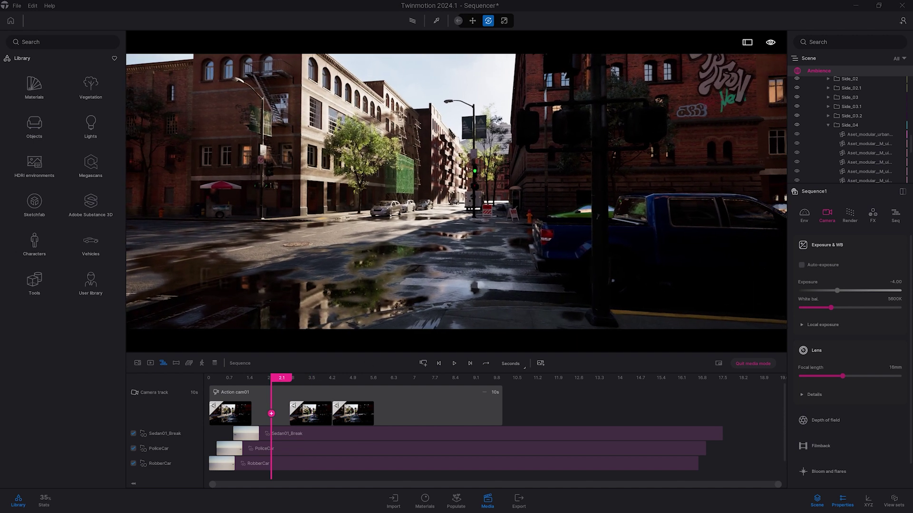
left_click(271, 414)
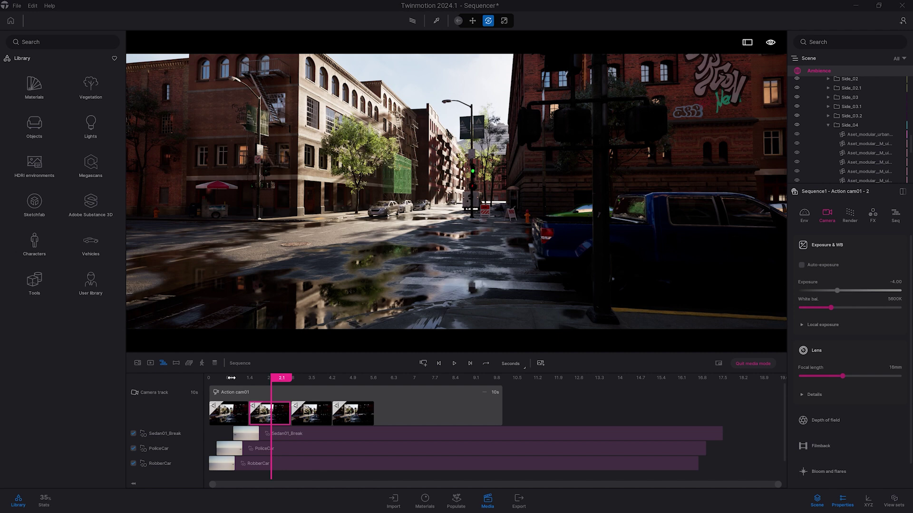
left_click(455, 364)
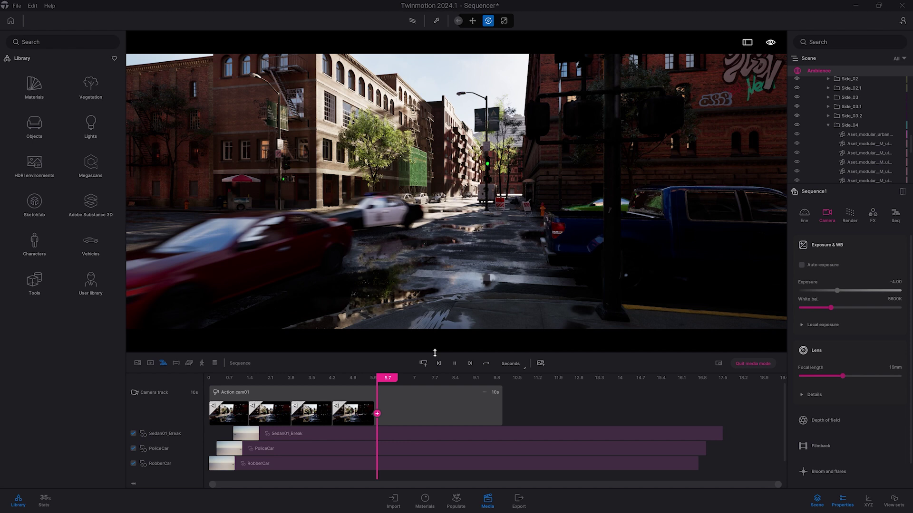
left_click(454, 363)
- Add a camera key at 6.1 s with the view turned towards the passing cars, and scrub on to 7.3 s
left_click_drag(393, 378, 365, 379)
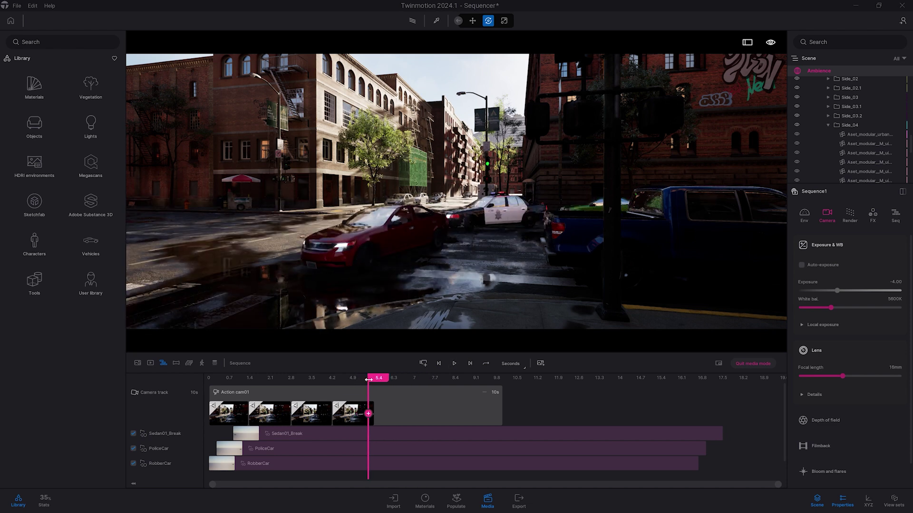
left_click_drag(369, 380, 390, 379)
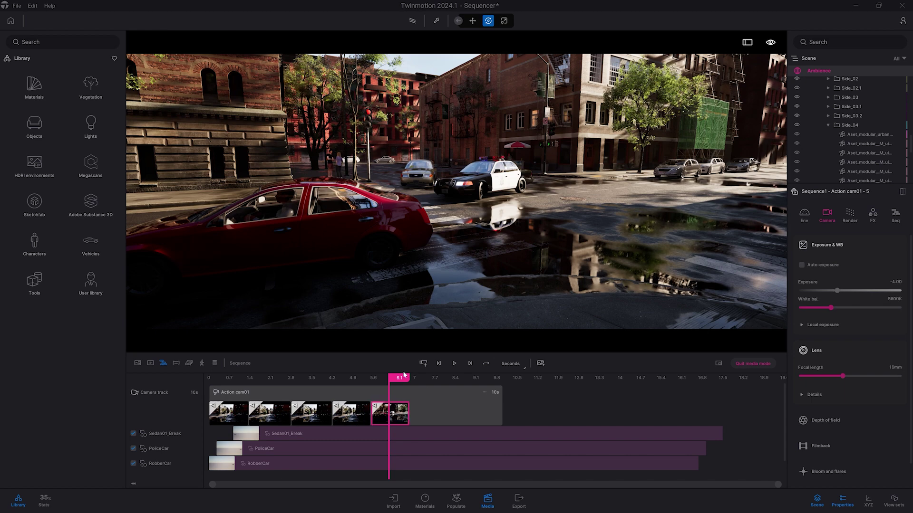
left_click_drag(400, 379, 408, 377)
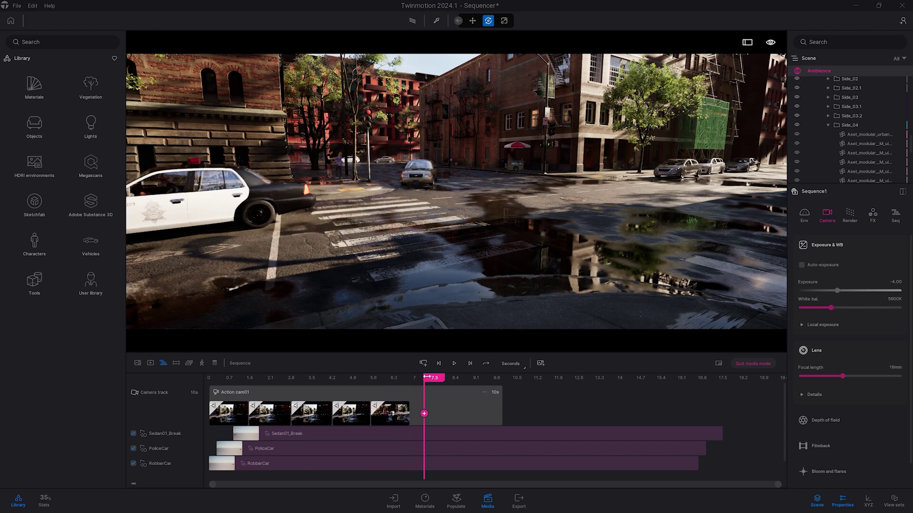
- Add a camera key at 8 s with the view turned down the street after the police car, and replay the sequence to review the movement
left_click(455, 363)
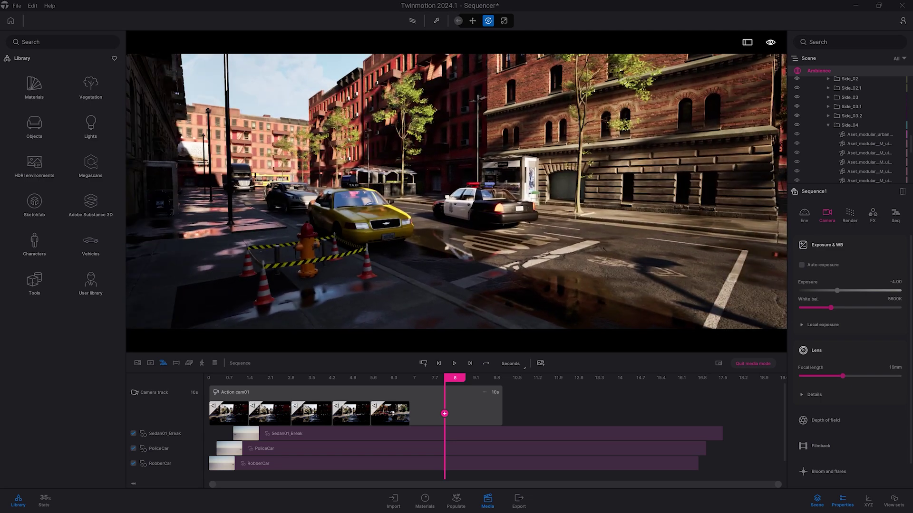
left_click(444, 414)
left_click_drag(417, 380, 279, 381)
left_click(455, 363)
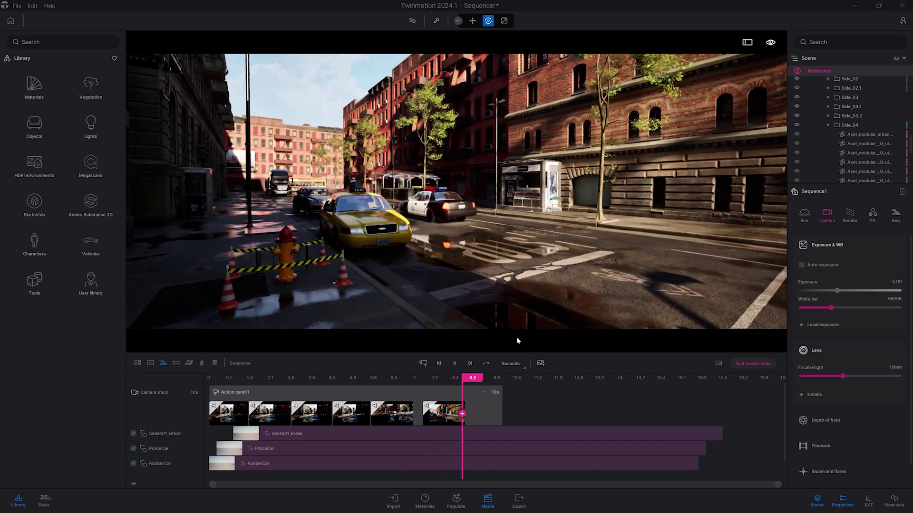
left_click_drag(479, 379, 346, 380)
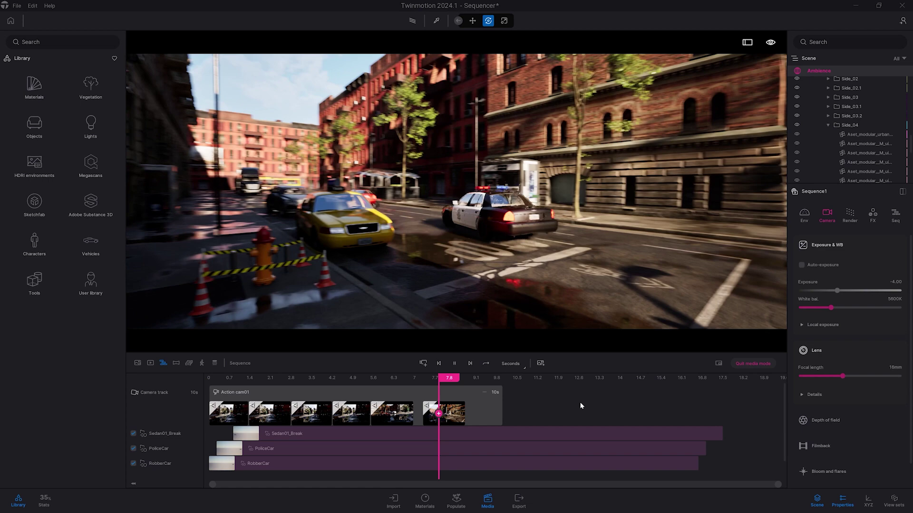
left_click_drag(454, 378, 295, 378)
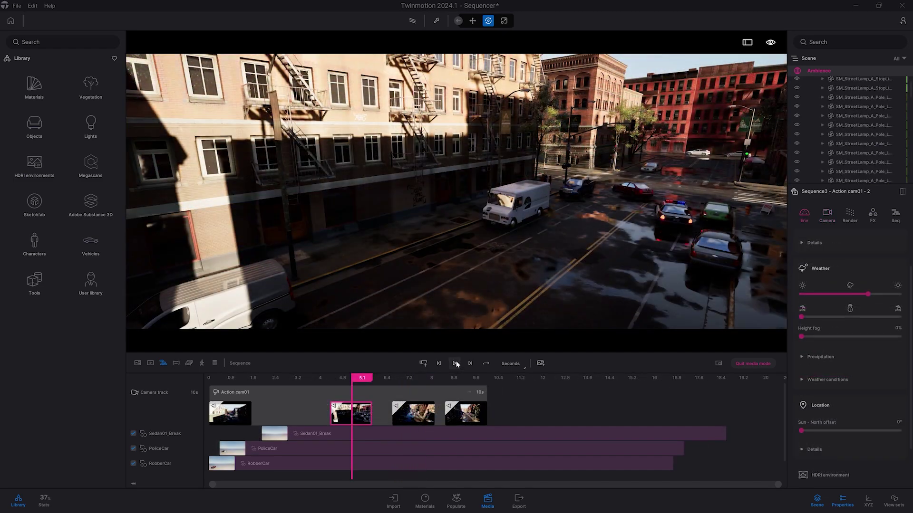
- Play Sequence3 and examine the key time and roll angle settings of its second and third camera keys
left_click(456, 363)
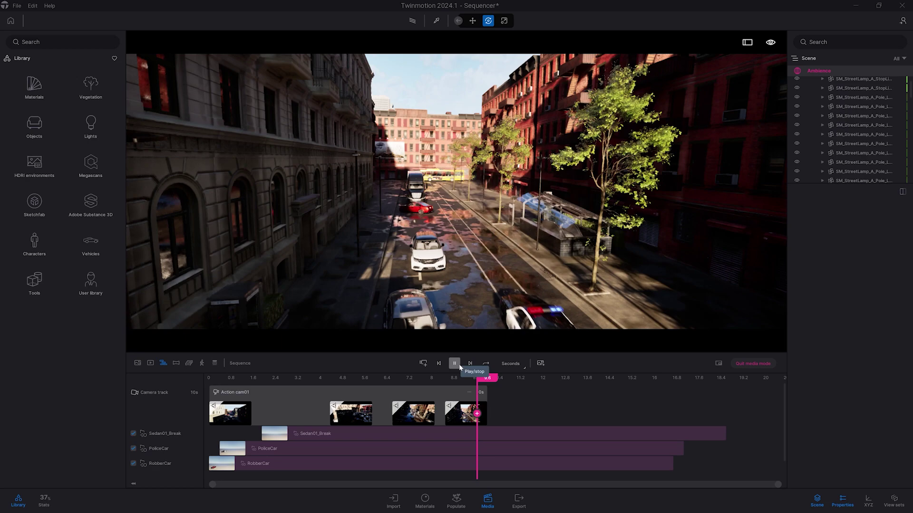
left_click_drag(487, 380, 378, 380)
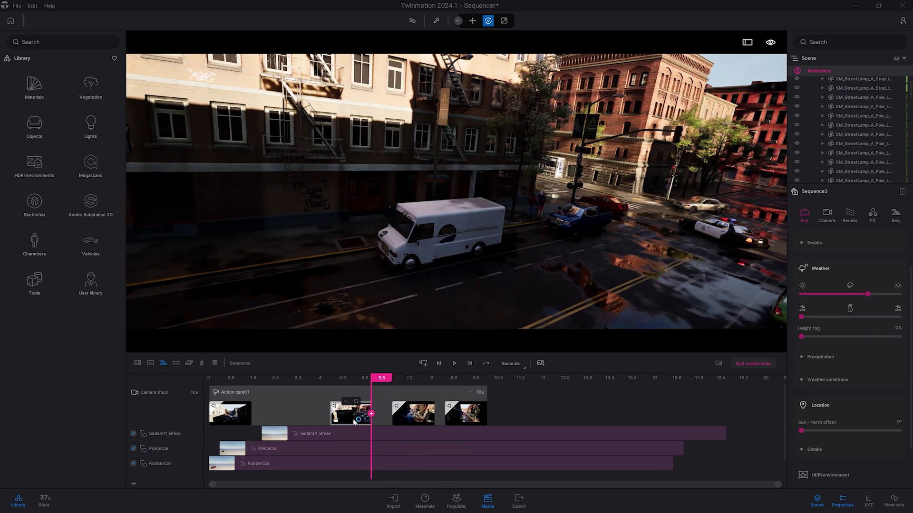
left_click(353, 418)
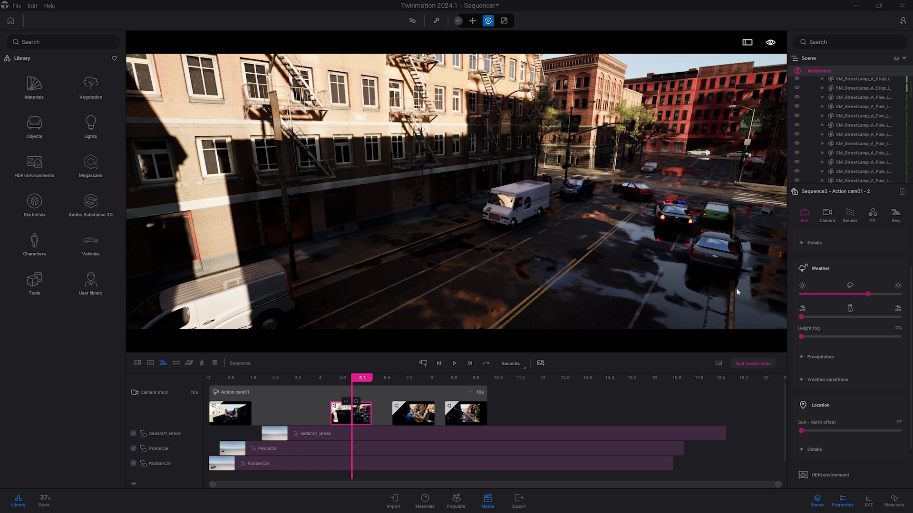
left_click(896, 214)
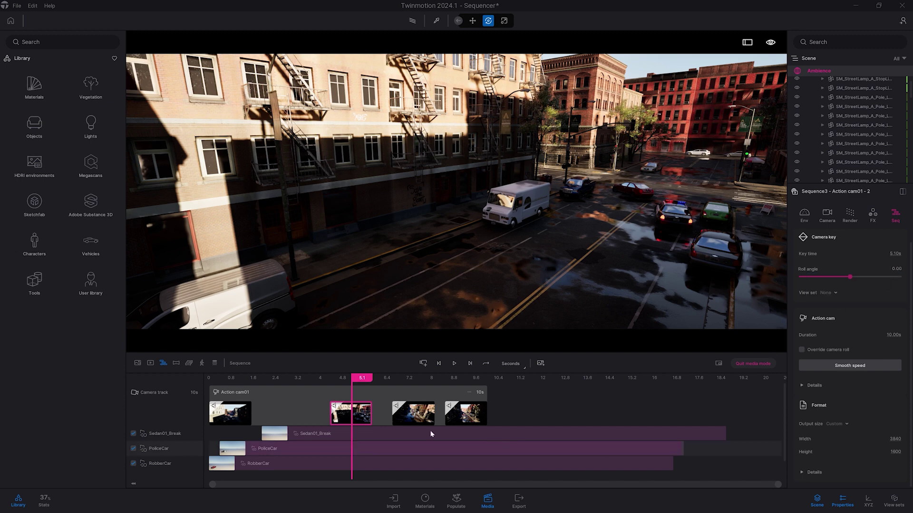
left_click(414, 420)
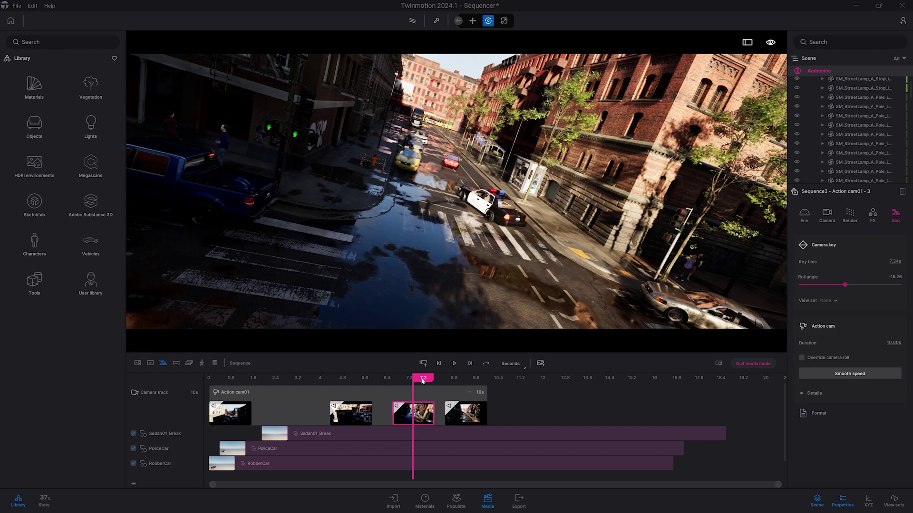
left_click_drag(422, 380, 396, 387)
left_click(421, 417)
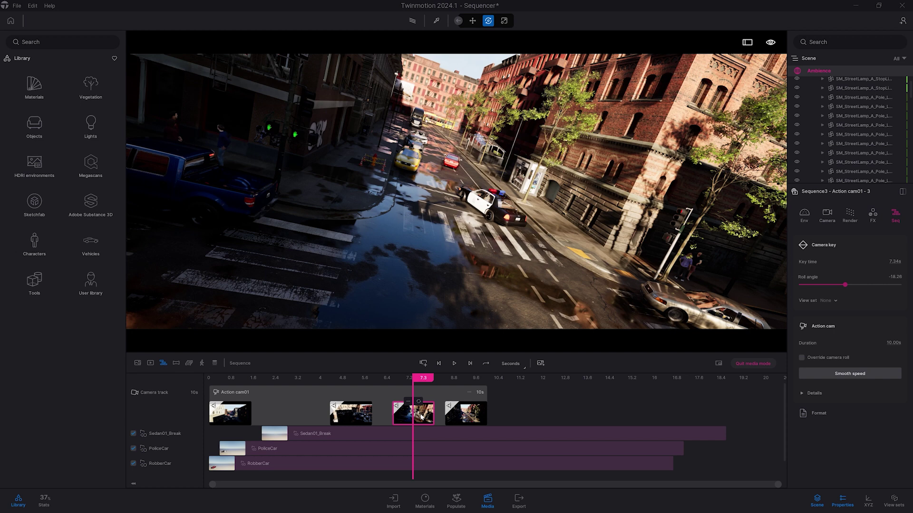
- Save a snapshot of the Sequence3 frame at 7.3 s and open it from the saved images
left_click(540, 365)
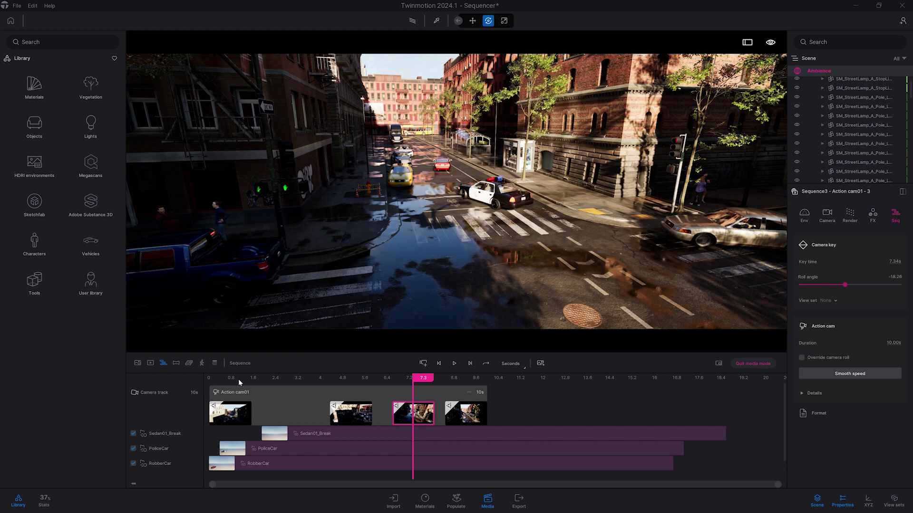
left_click(137, 364)
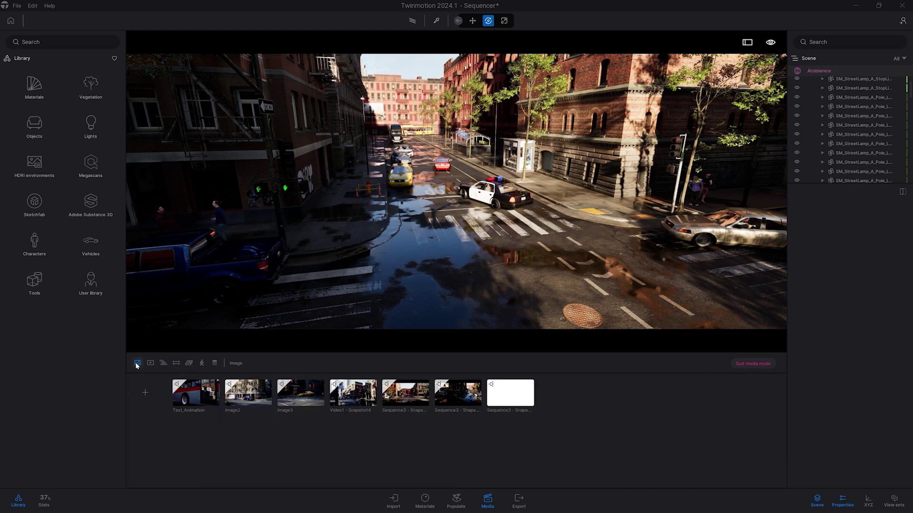
left_click(522, 402)
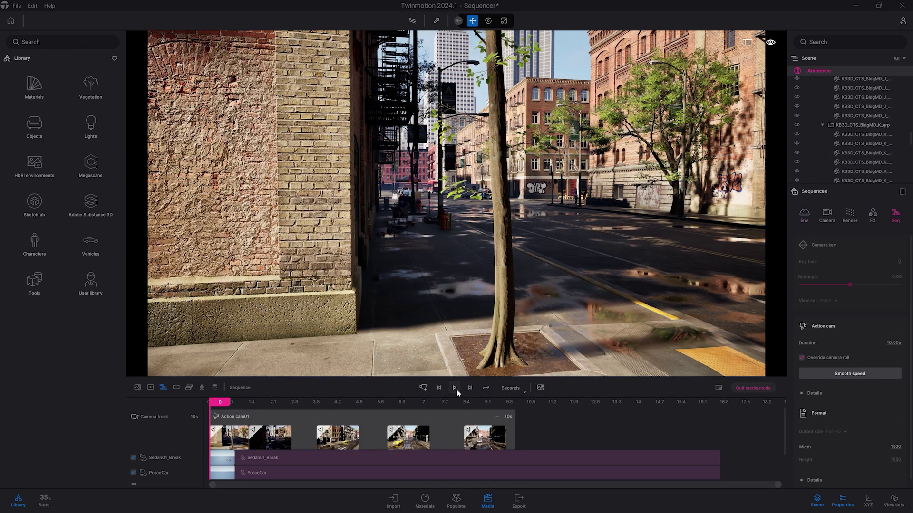
- Play Sequence6 from near its start to review the camera speed between keys, and pause at 6.5 s
left_click(455, 388)
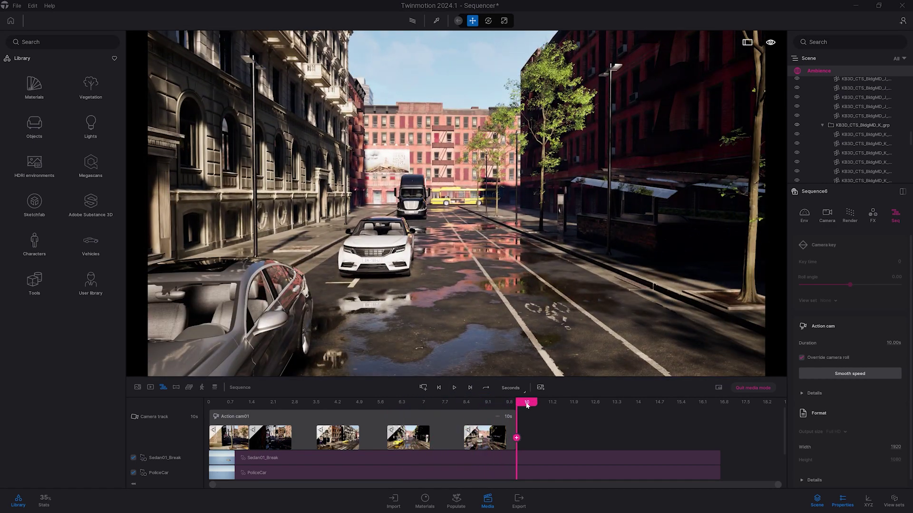
left_click_drag(527, 405, 226, 404)
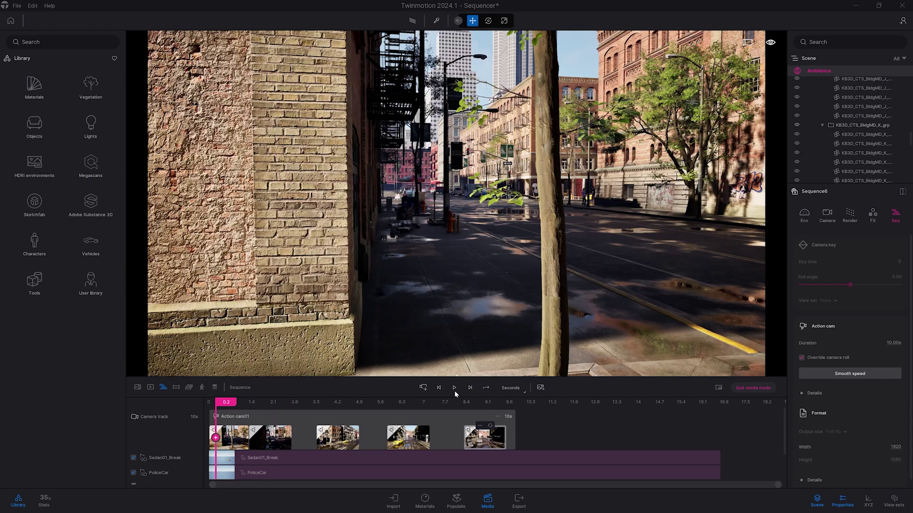
left_click(454, 388)
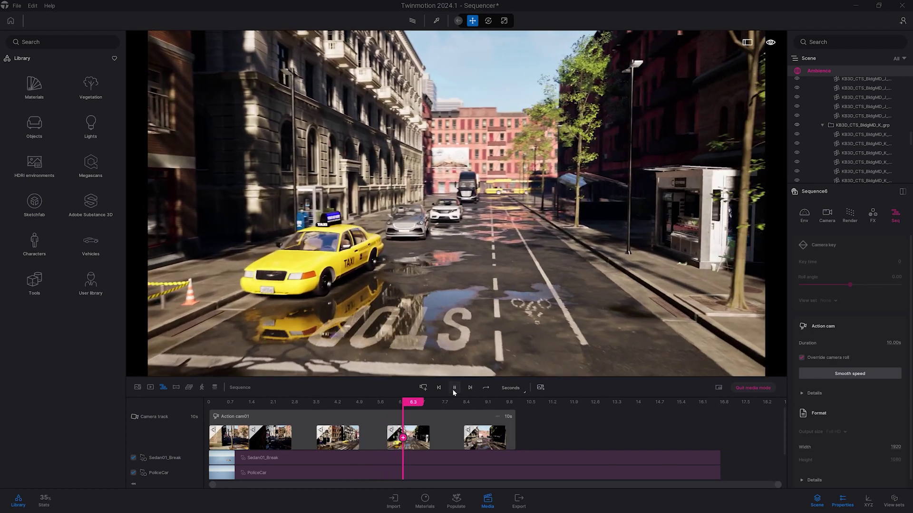
left_click(454, 388)
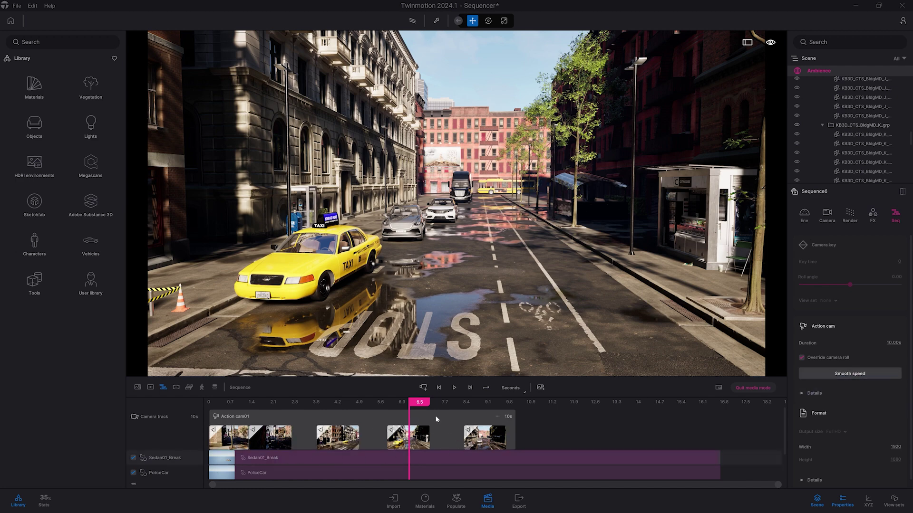
- Apply Smooth speed to Sequence6's action camera and replay the sequence from the start
left_click(842, 374)
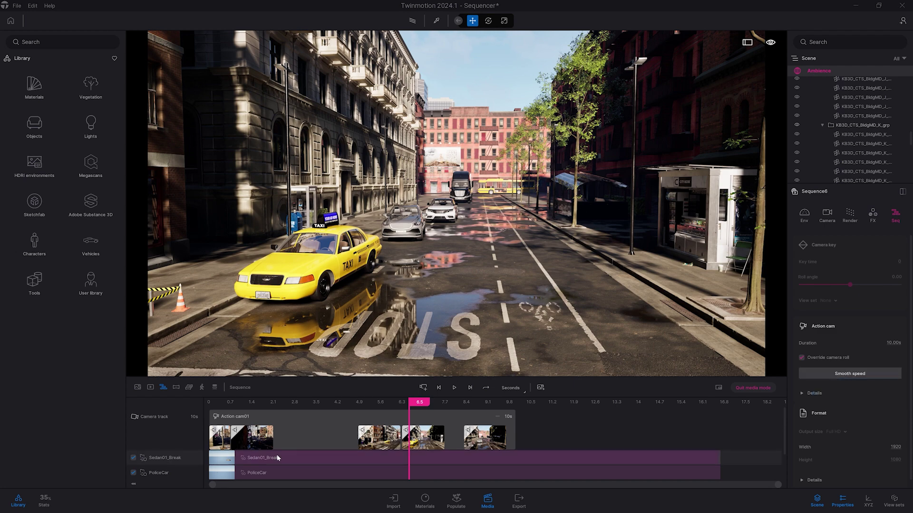
left_click(440, 388)
left_click(454, 388)
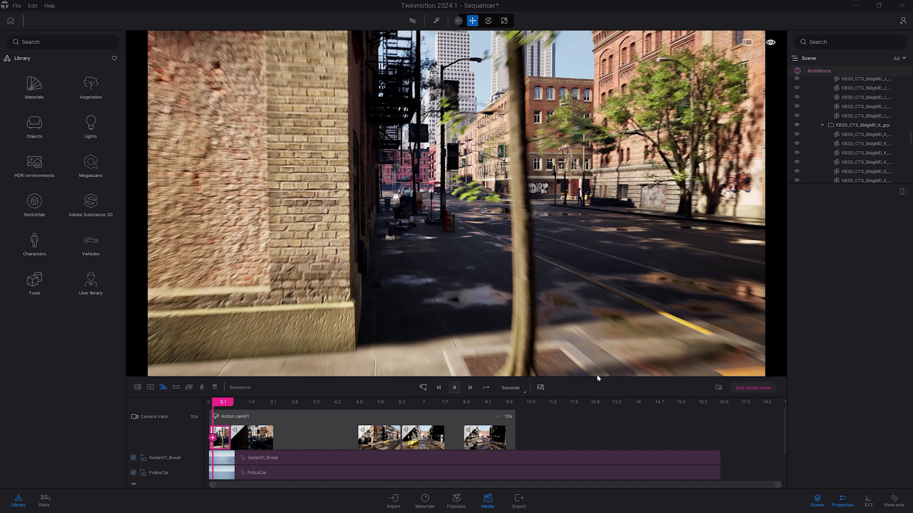